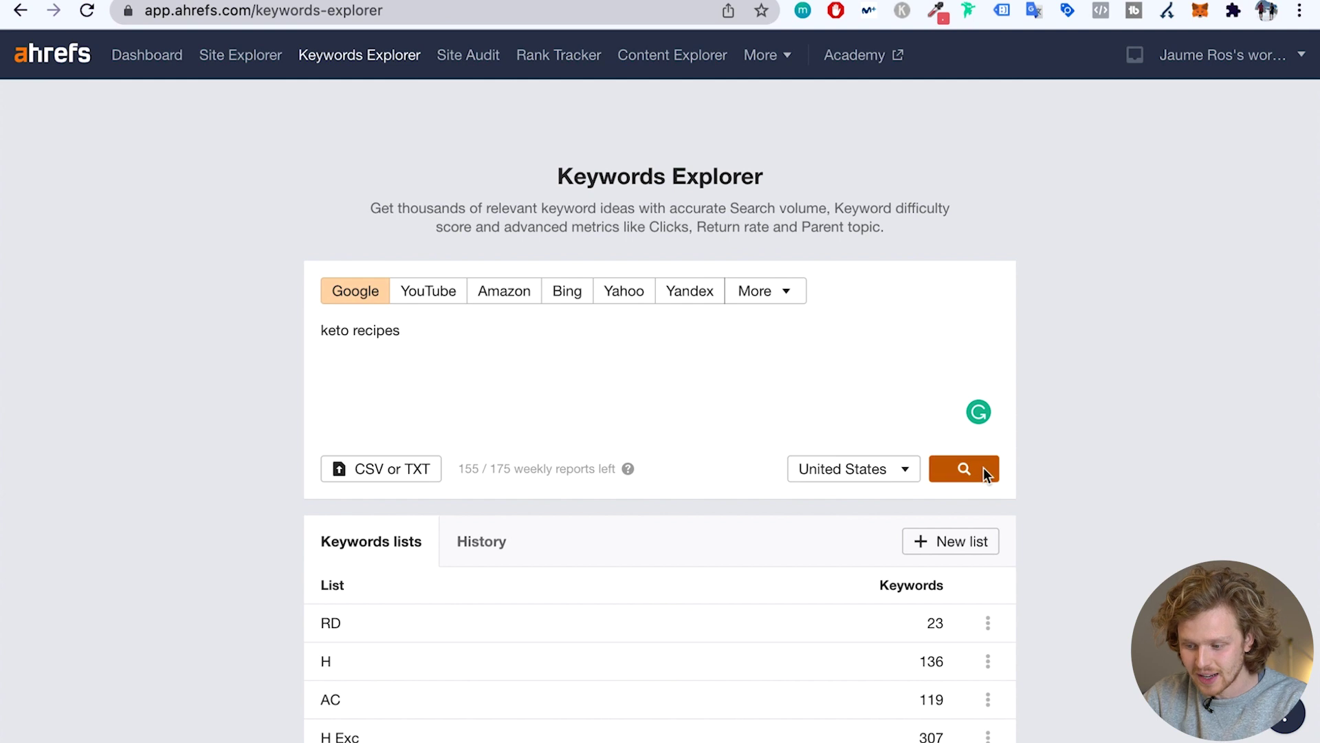
Run the 'keto recipes' search to show its Overview: KD 58, 197K volume, 59K traffic potential.
click(983, 469)
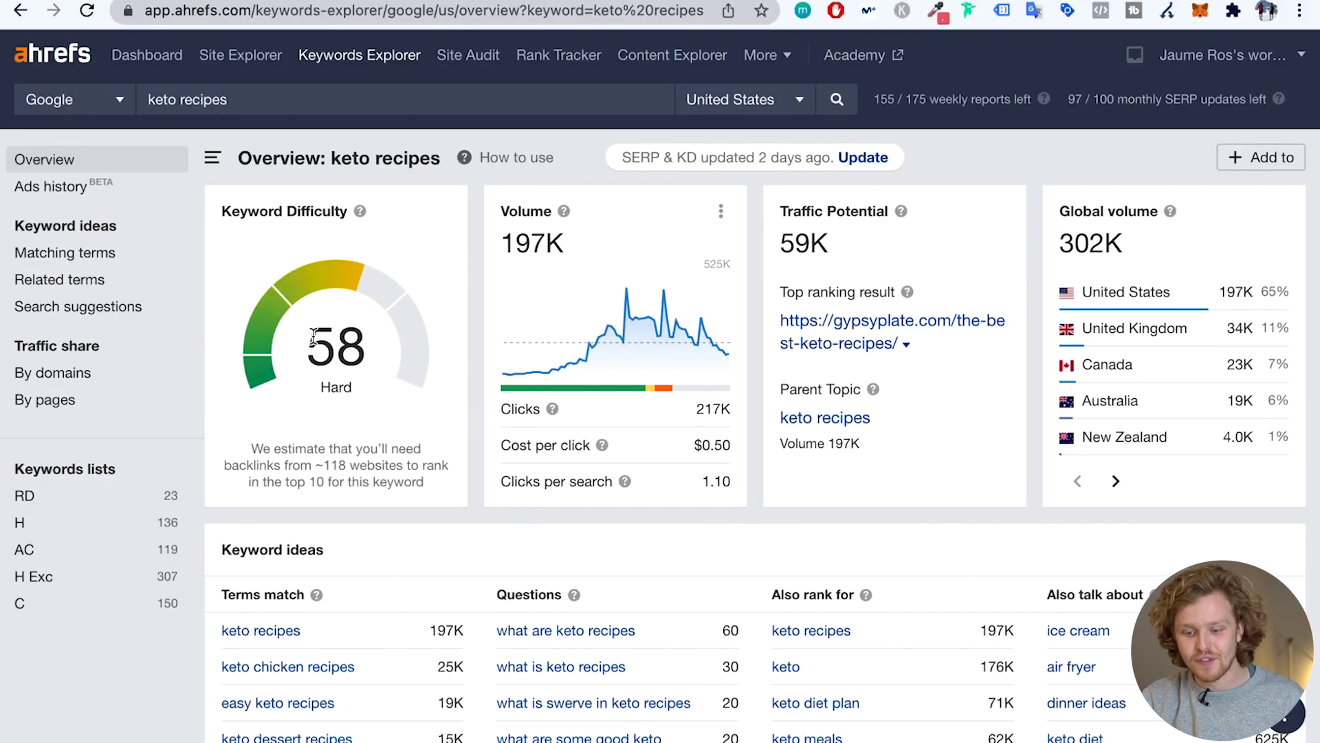
drag(205, 310, 273, 319)
click(331, 391)
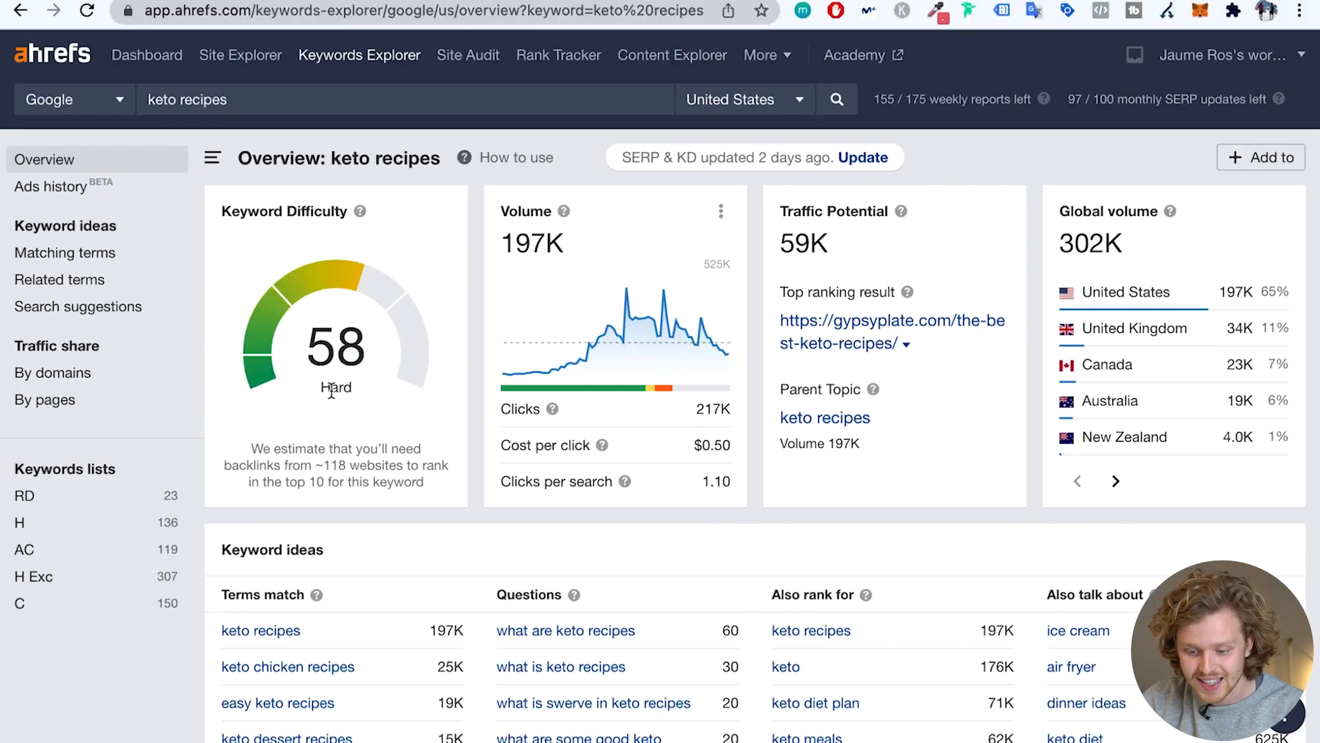
scroll(352, 389, down, 1)
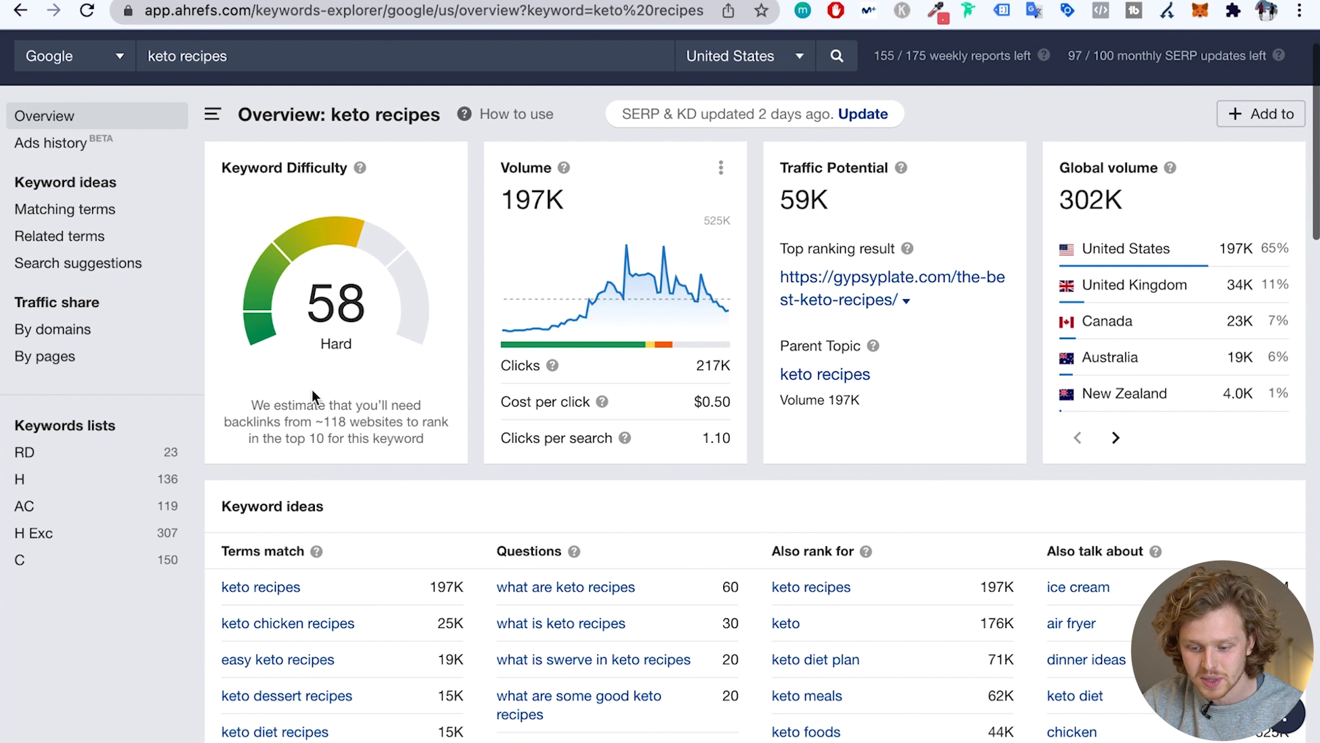
drag(323, 407, 325, 421)
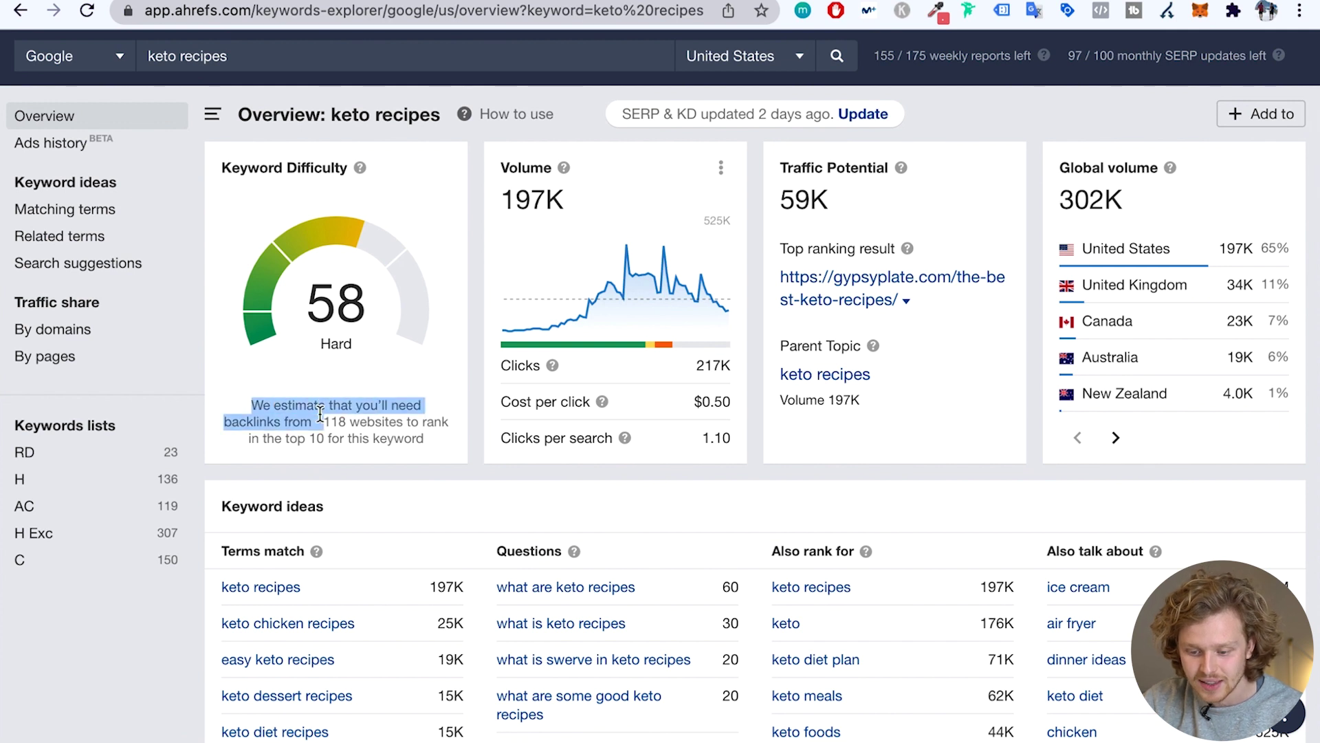
click(324, 420)
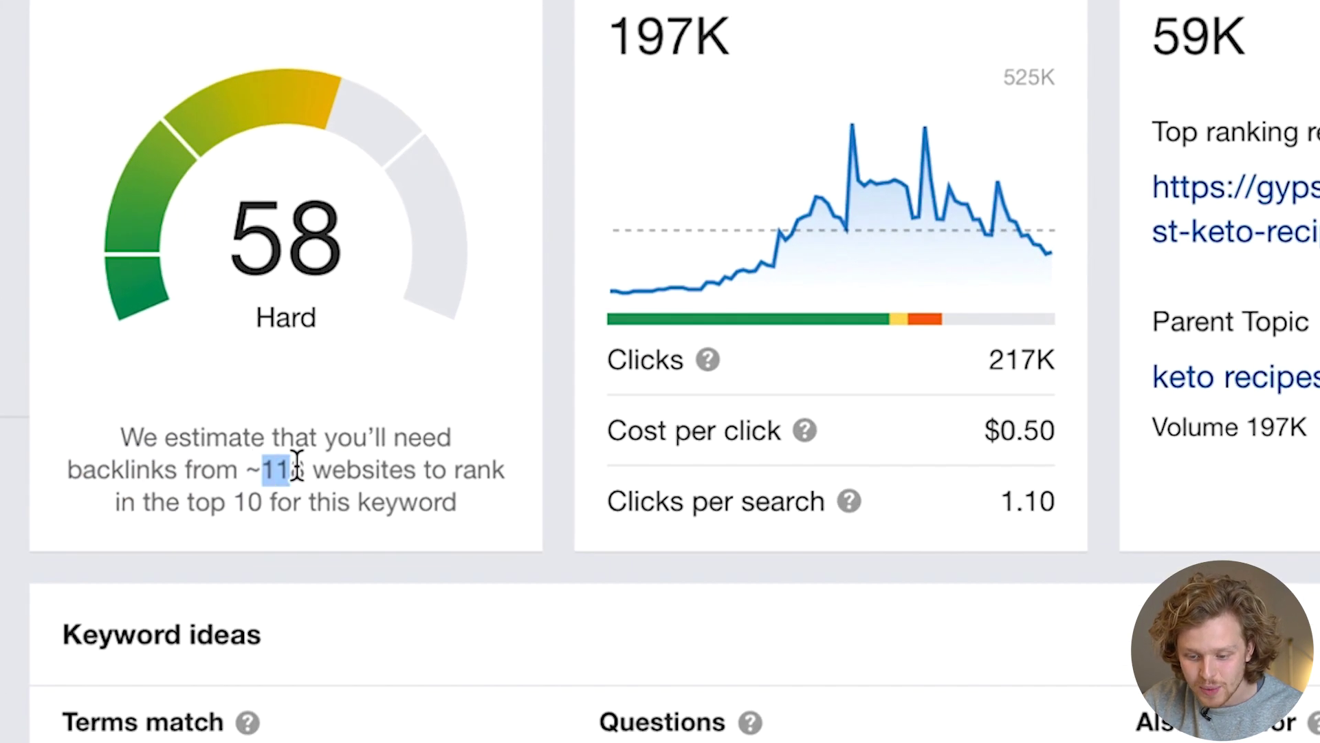
click(297, 462)
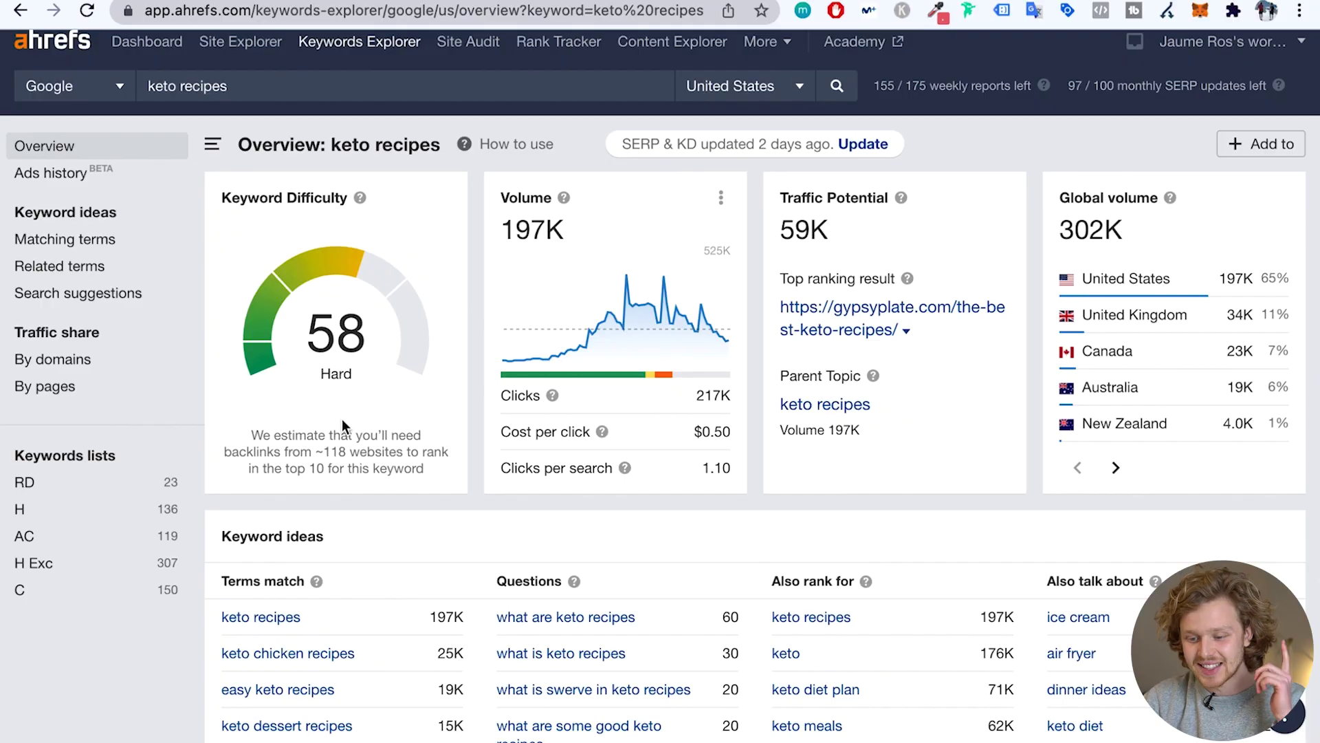
mouse_move(572, 344)
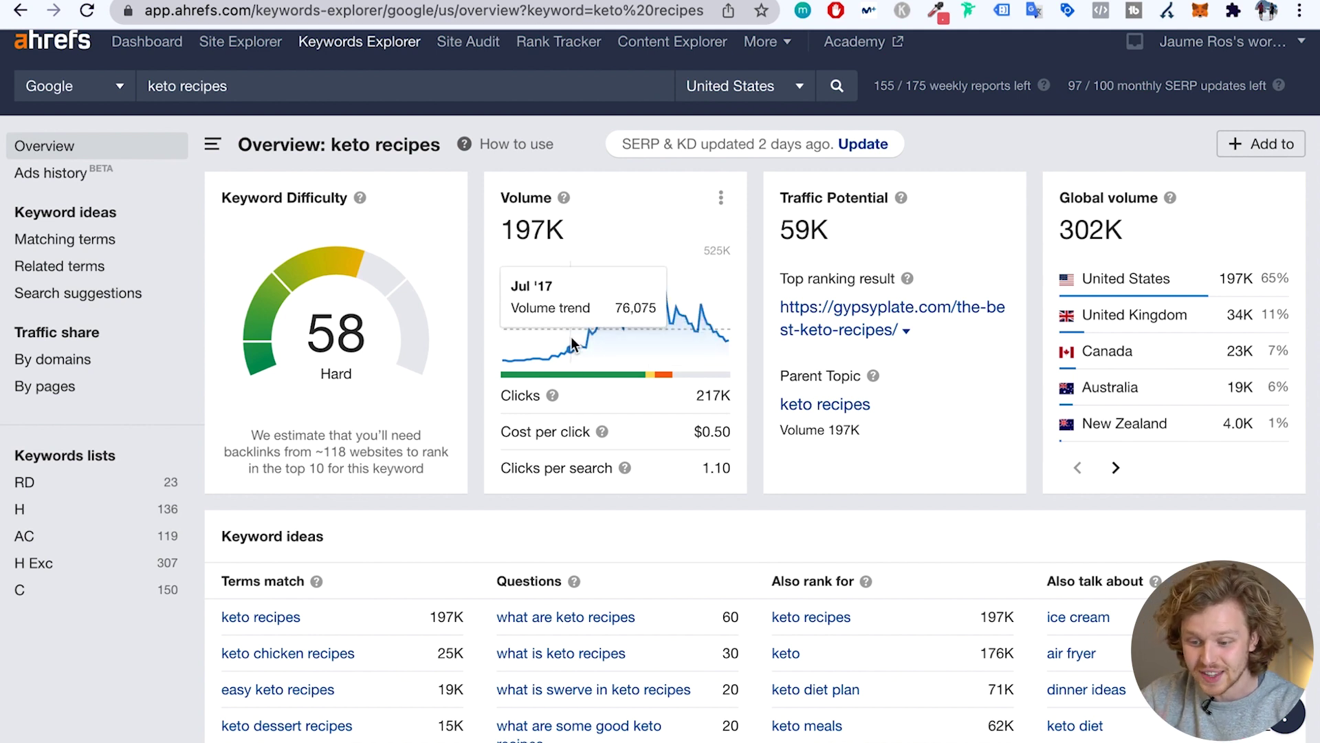
drag(567, 231, 538, 229)
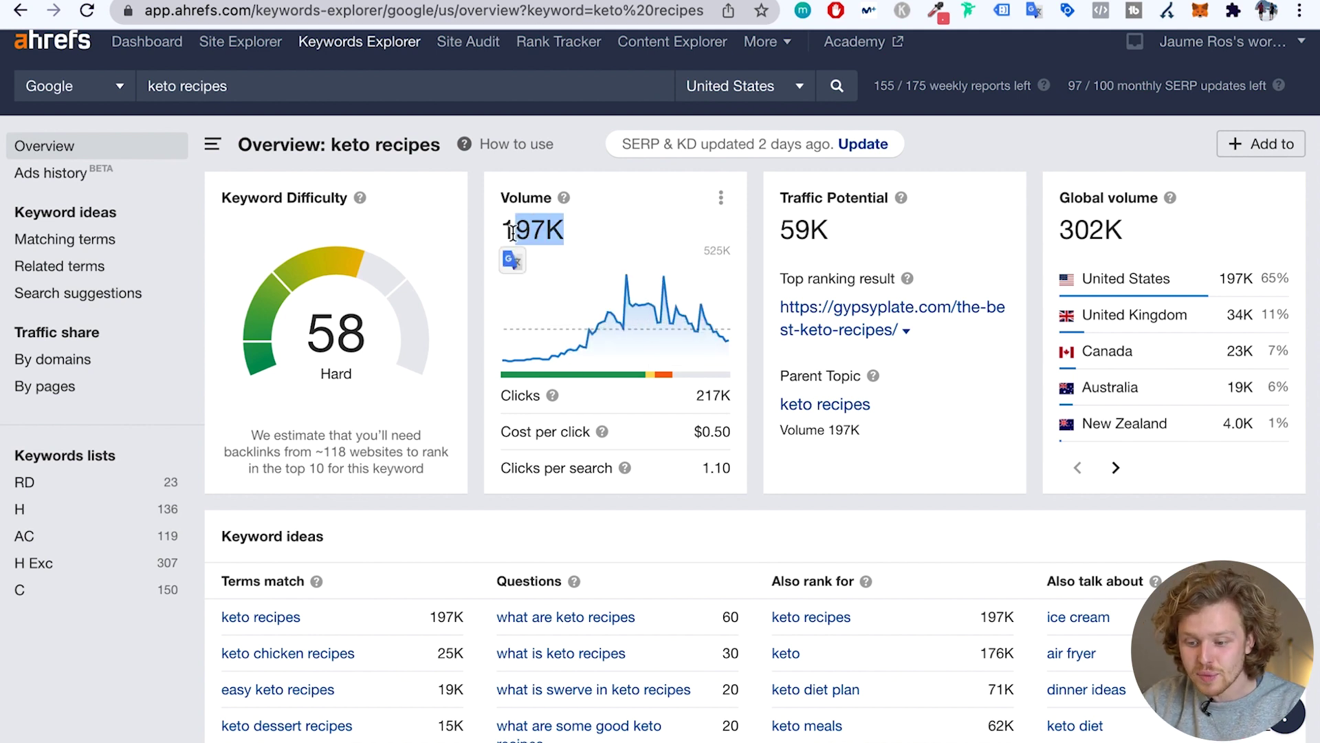
click(512, 232)
scroll(544, 230, down, 1)
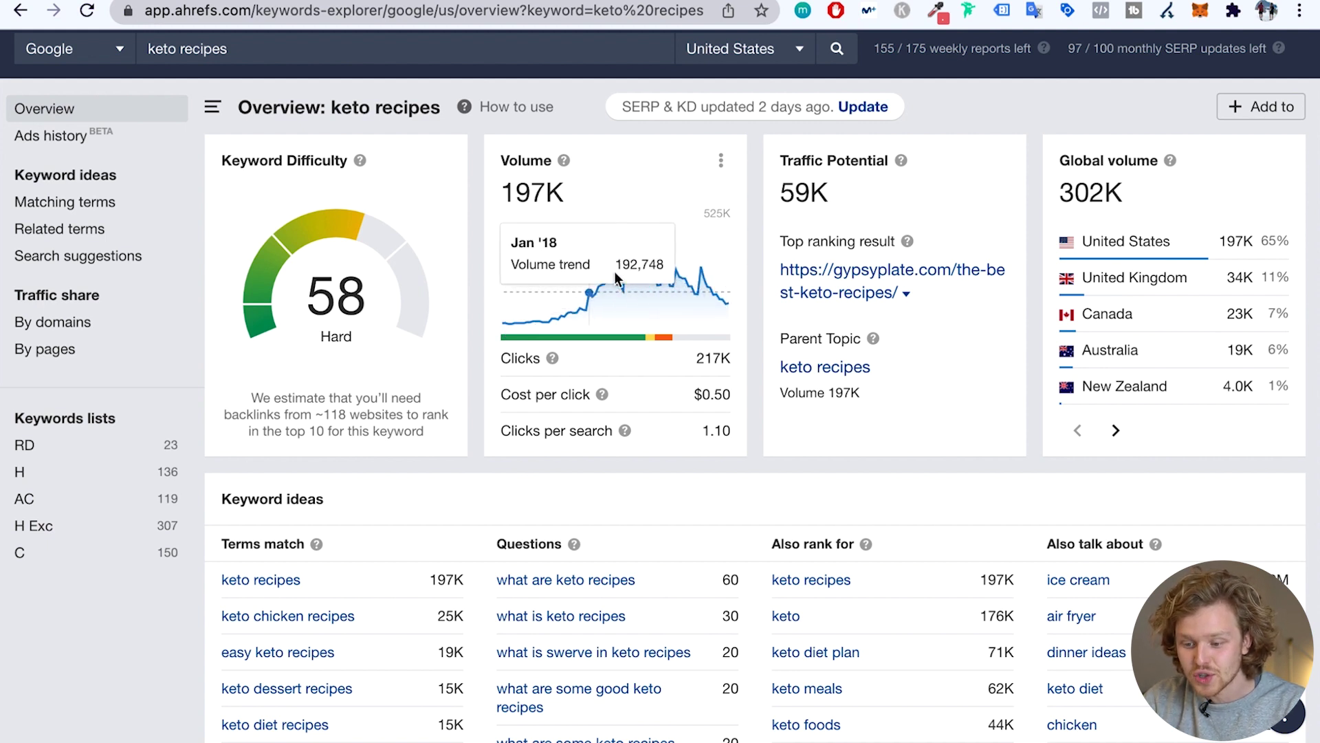
scroll(656, 302, down, 1)
mouse_move(651, 312)
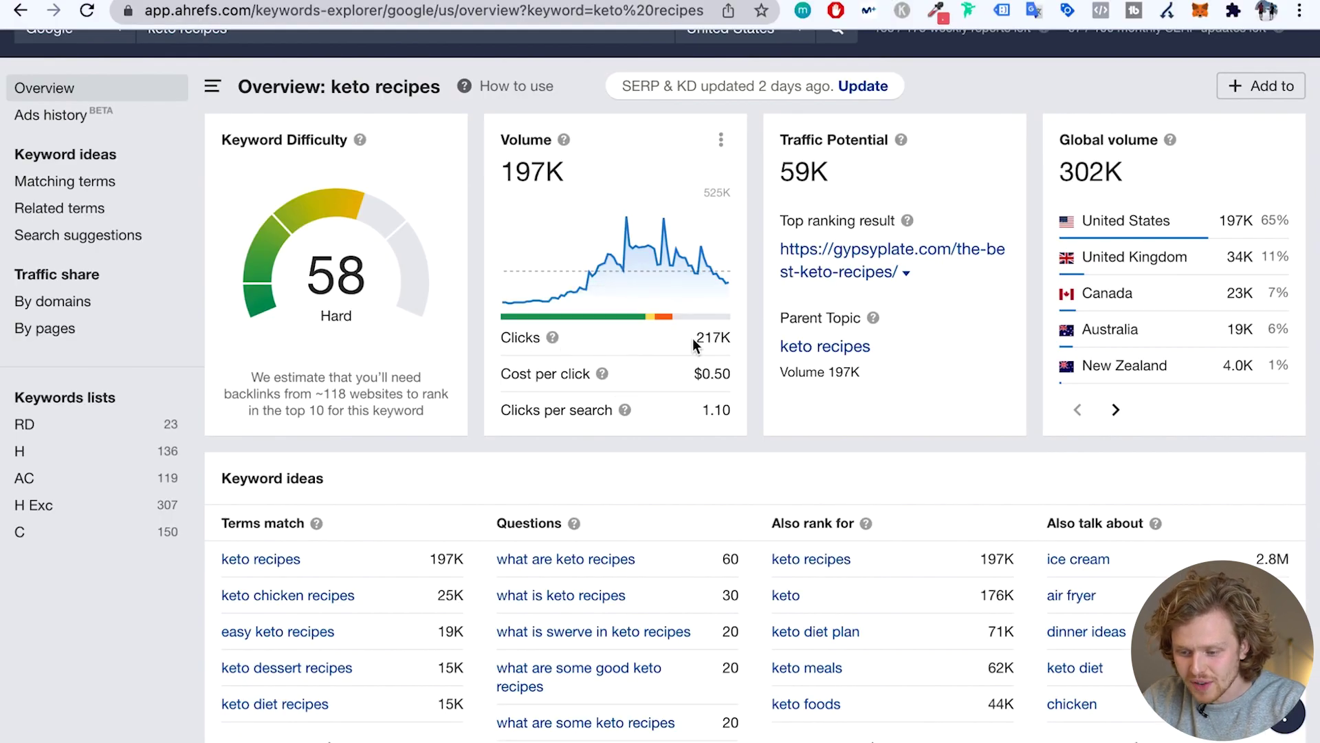
click(535, 155)
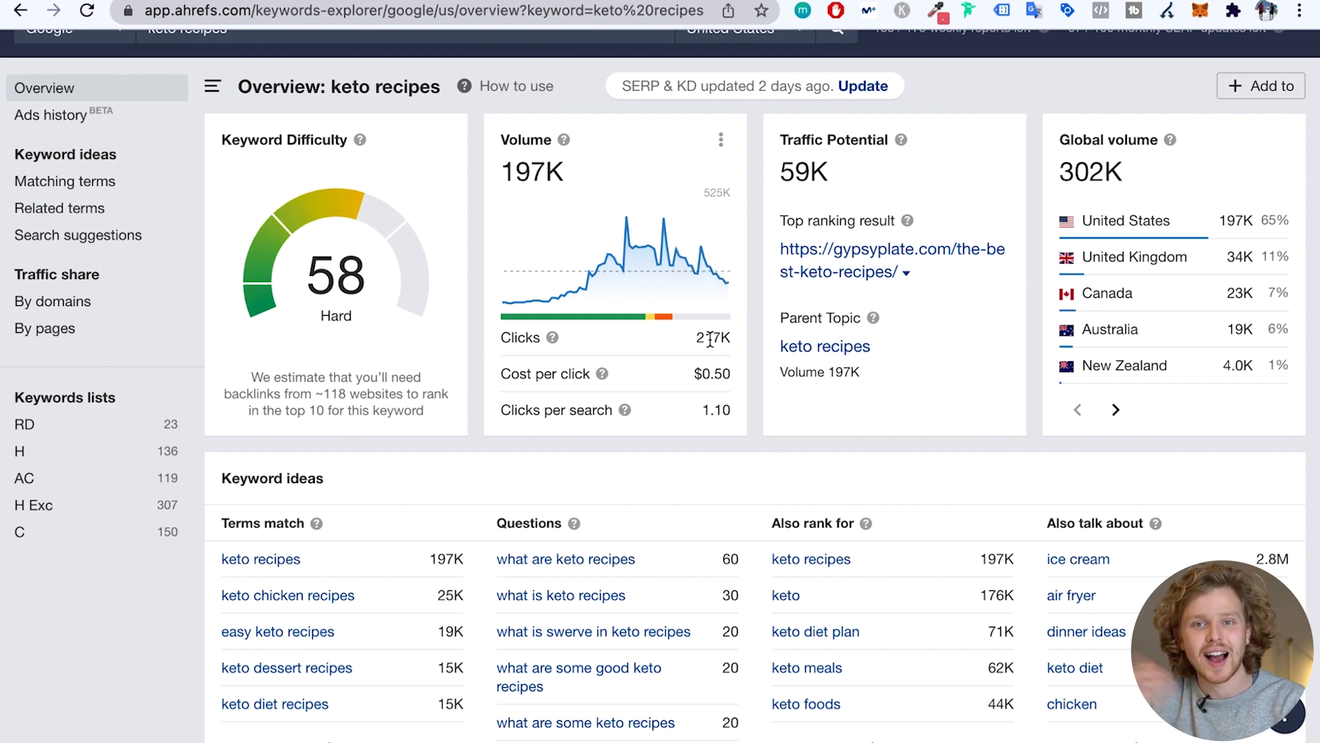
scroll(705, 342, down, 1)
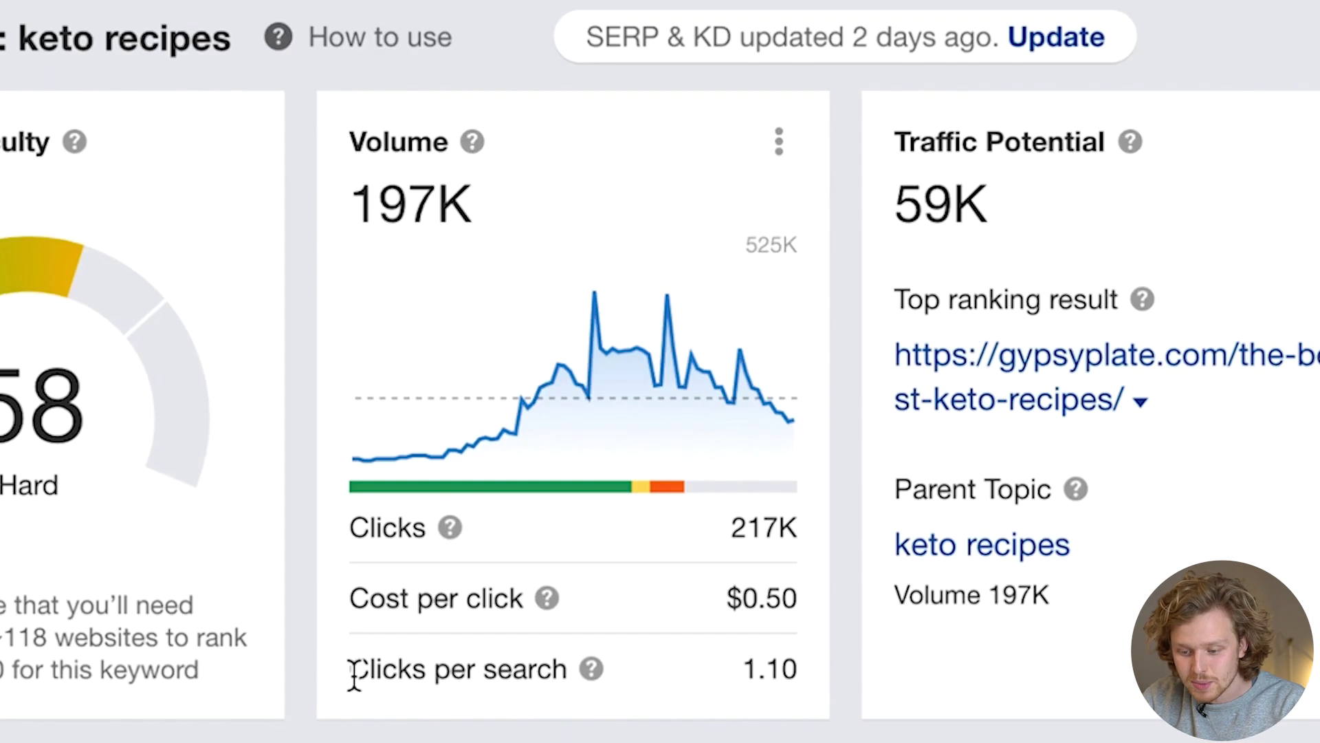
drag(503, 411, 601, 410)
click(565, 671)
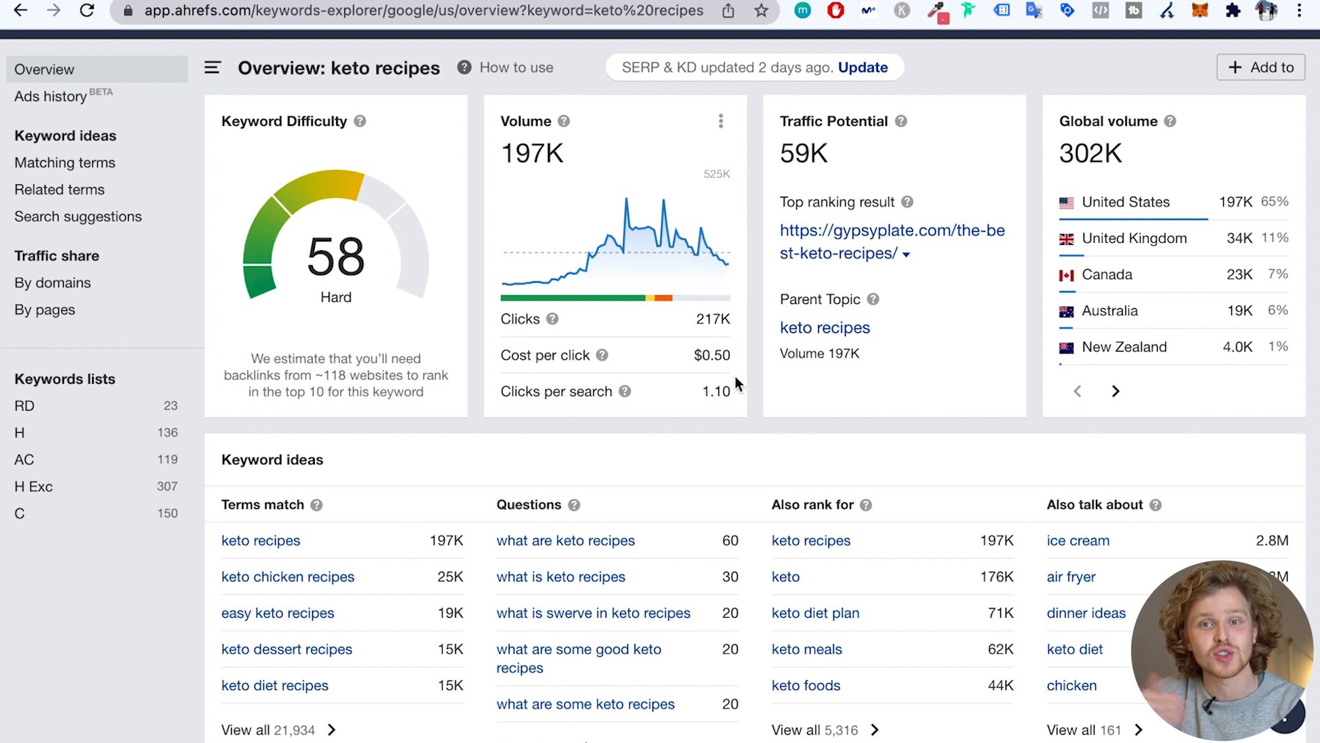
scroll(736, 375, up, 1)
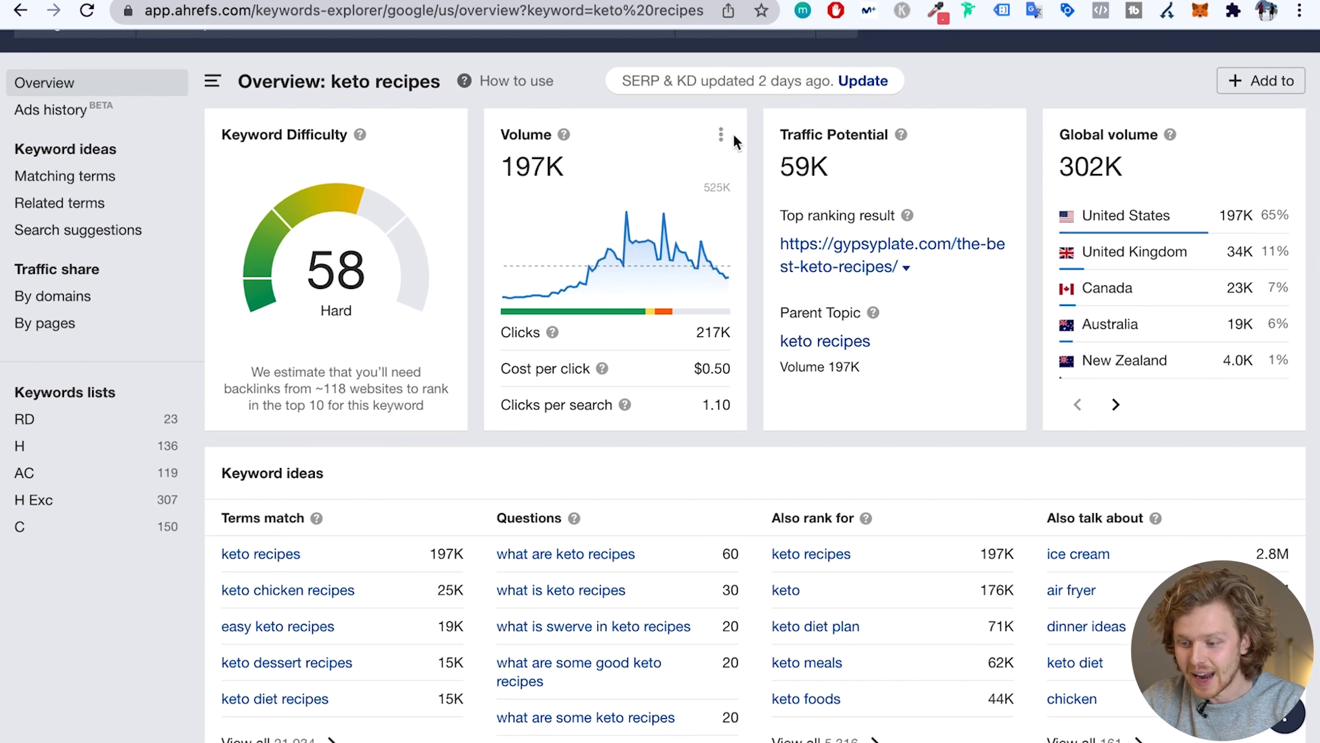
drag(771, 135, 865, 137)
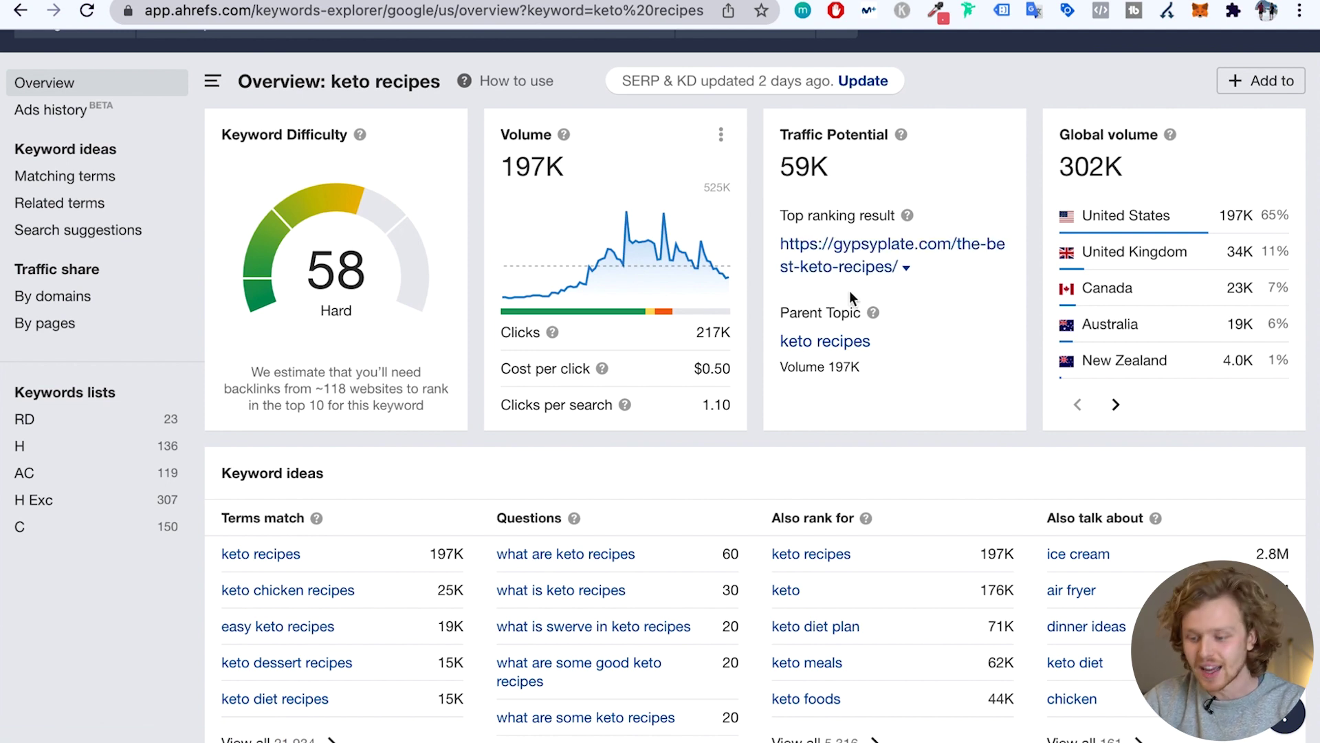
scroll(860, 341, up, 1)
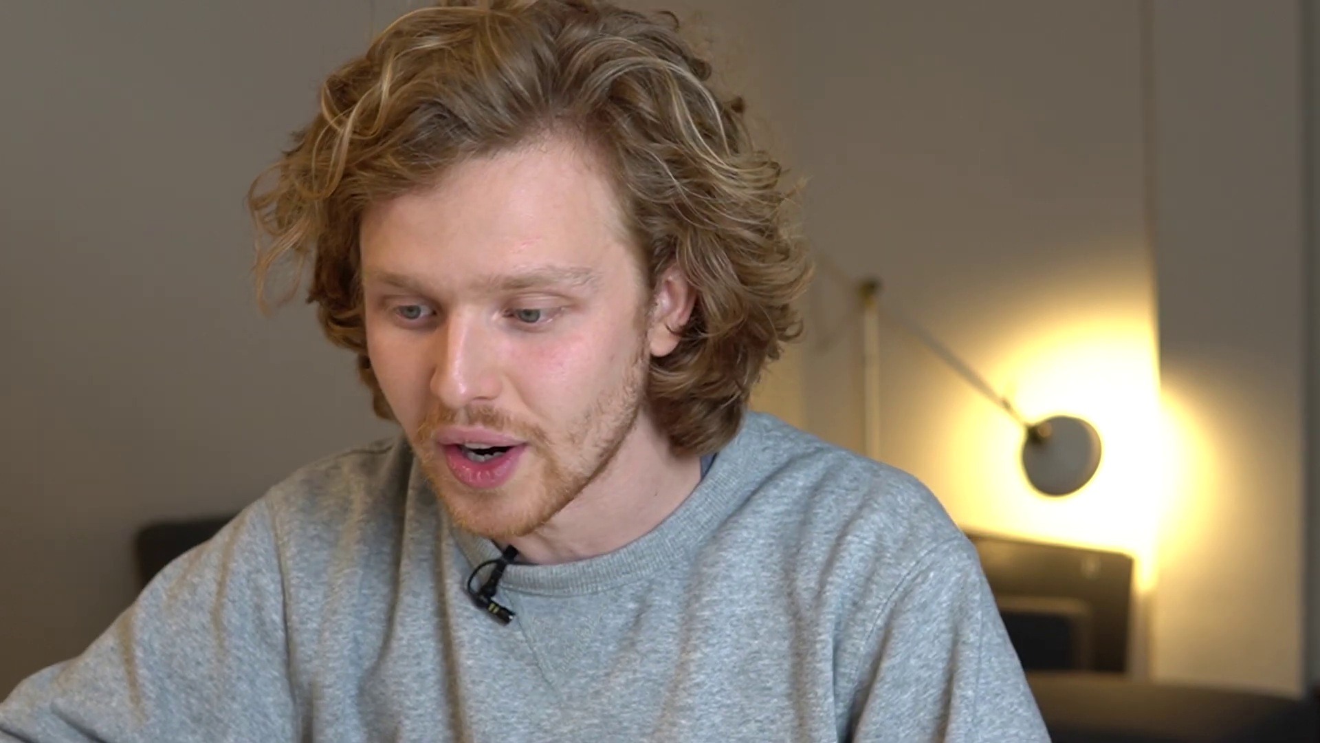
drag(828, 207, 784, 207)
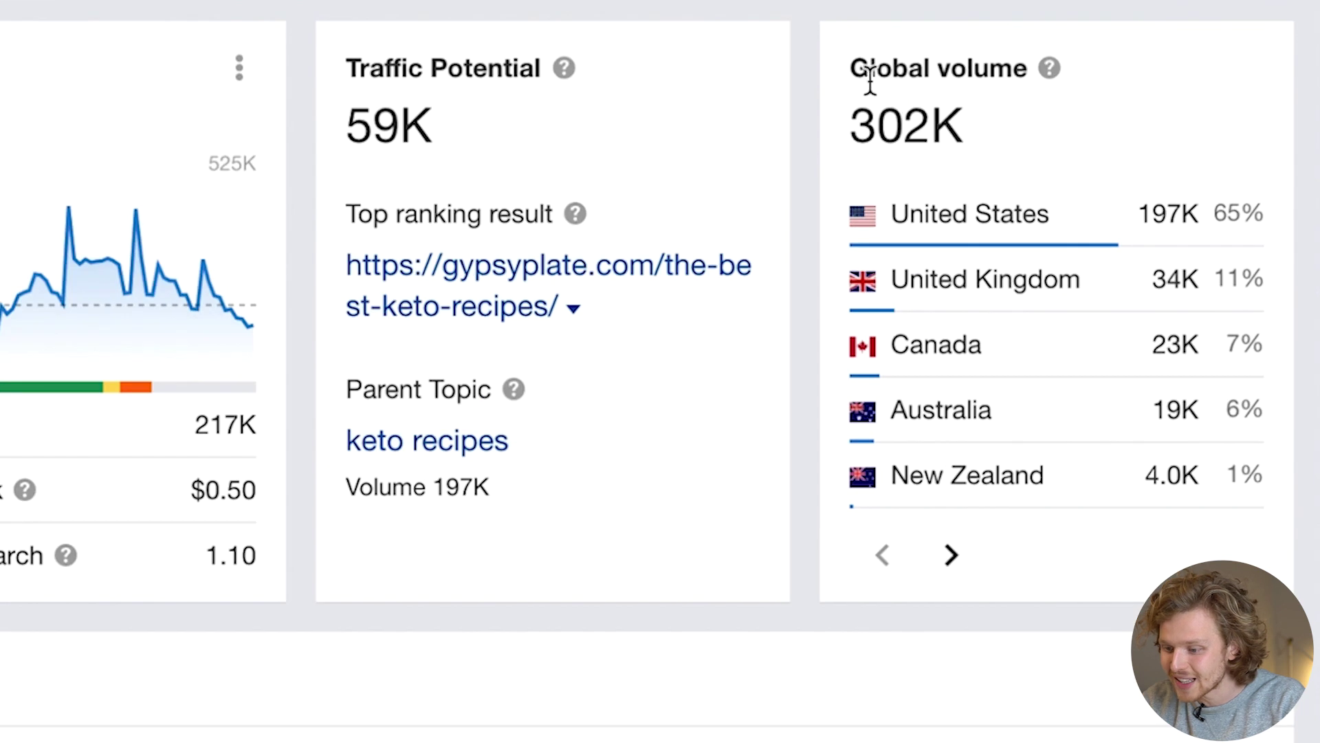
drag(1063, 172, 1132, 175)
click(1078, 186)
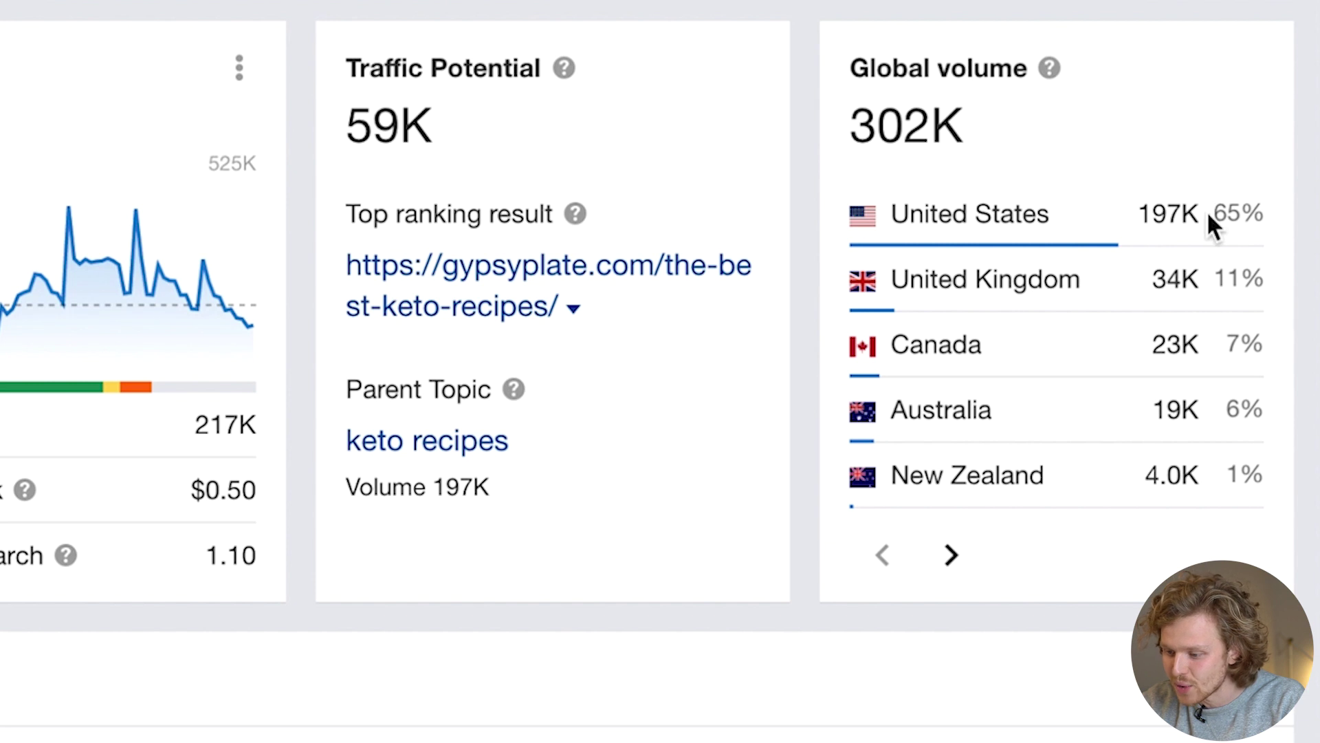
drag(1212, 212, 1269, 213)
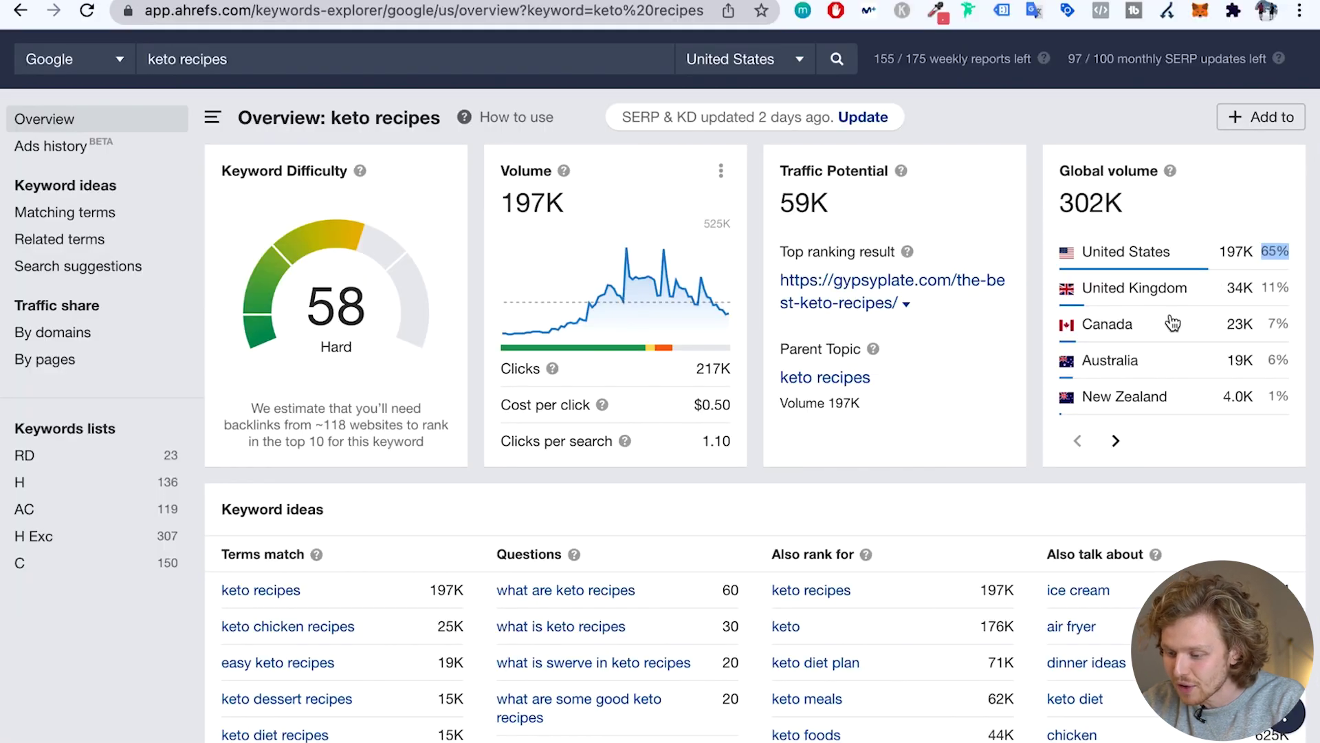
scroll(1171, 319, down, 3)
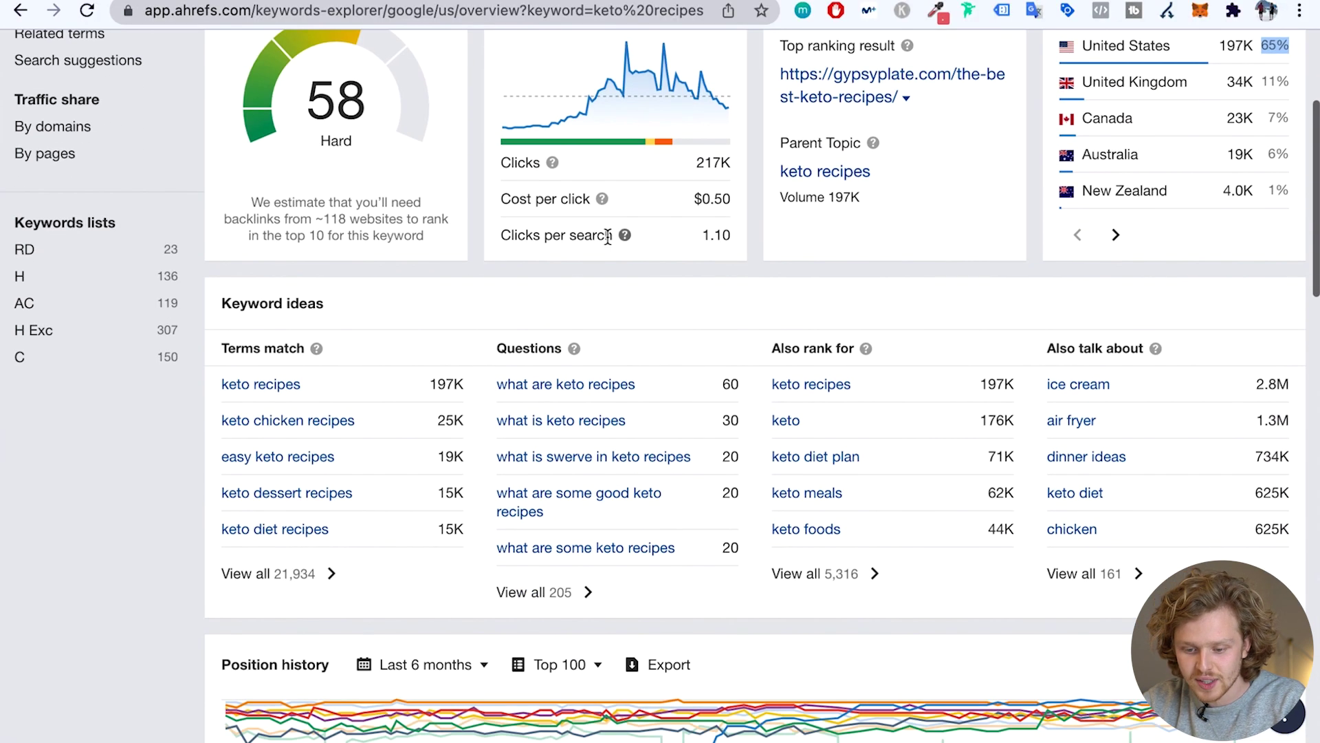
drag(212, 286, 307, 303)
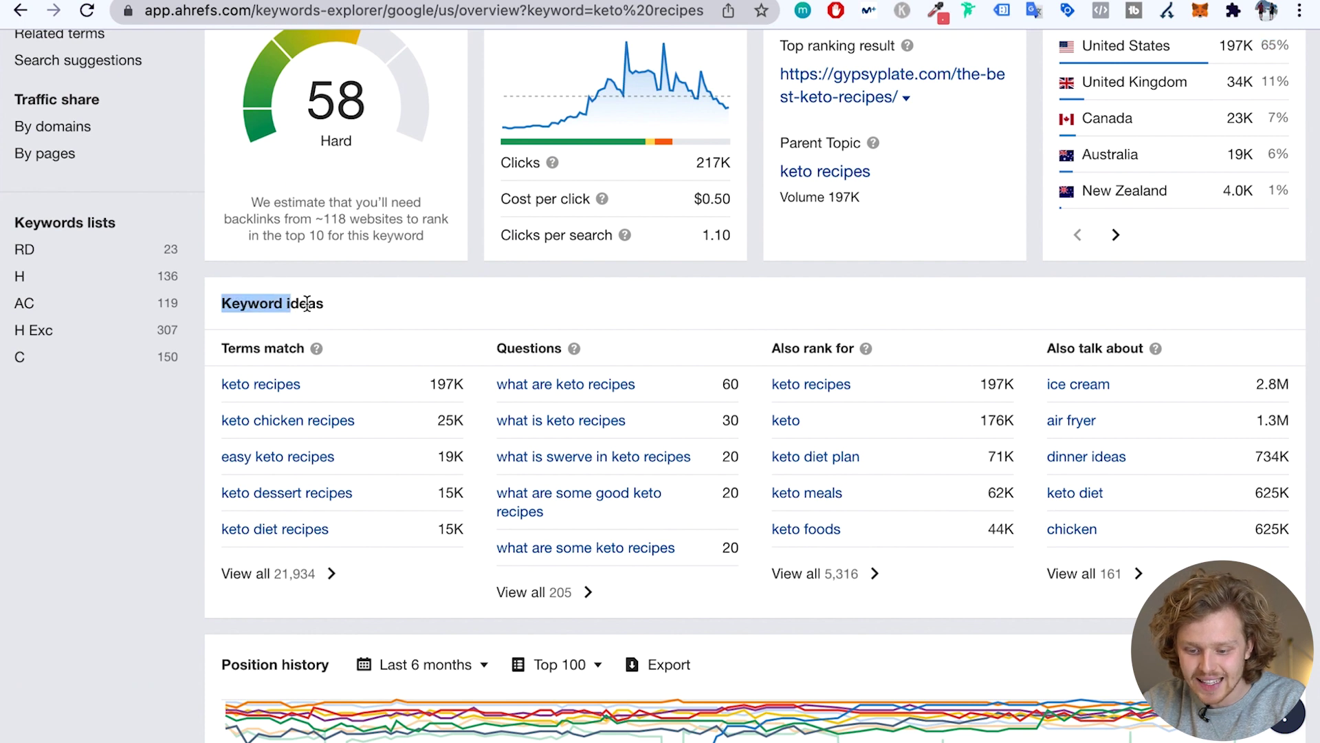
click(304, 311)
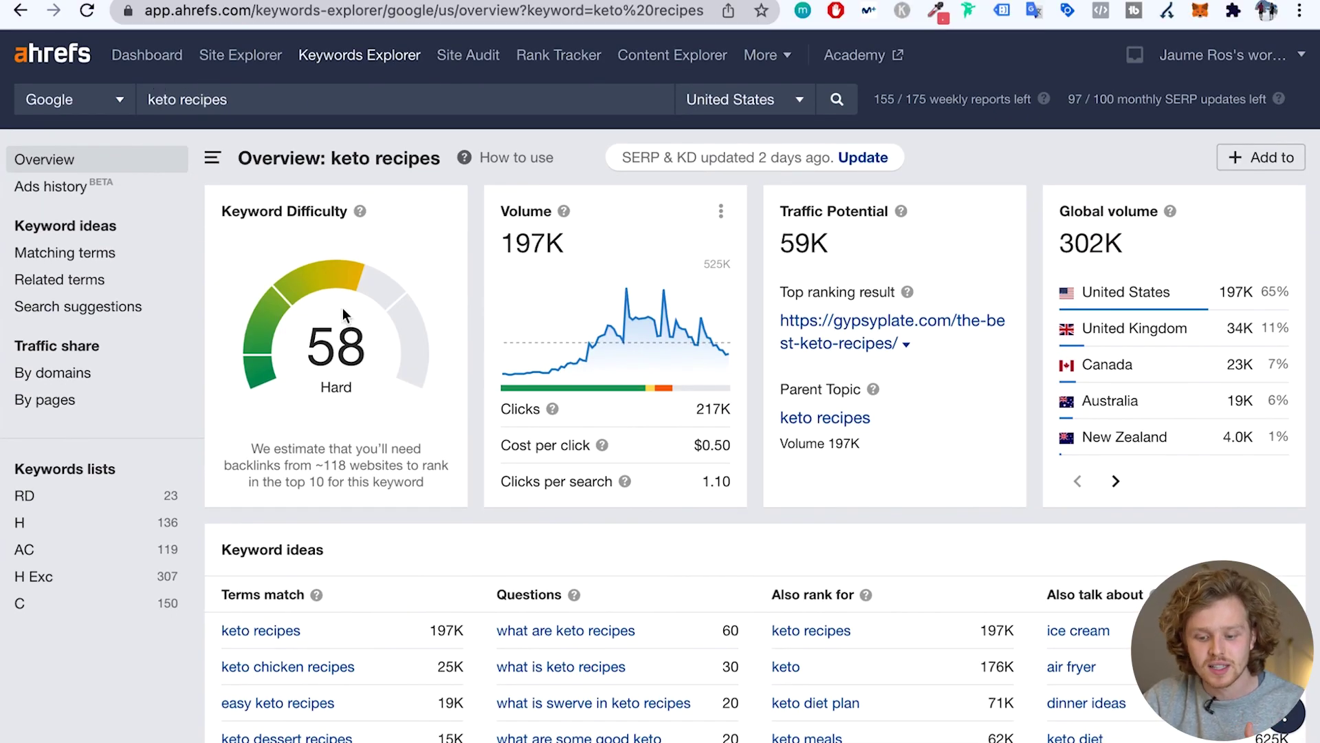
scroll(346, 316, down, 3)
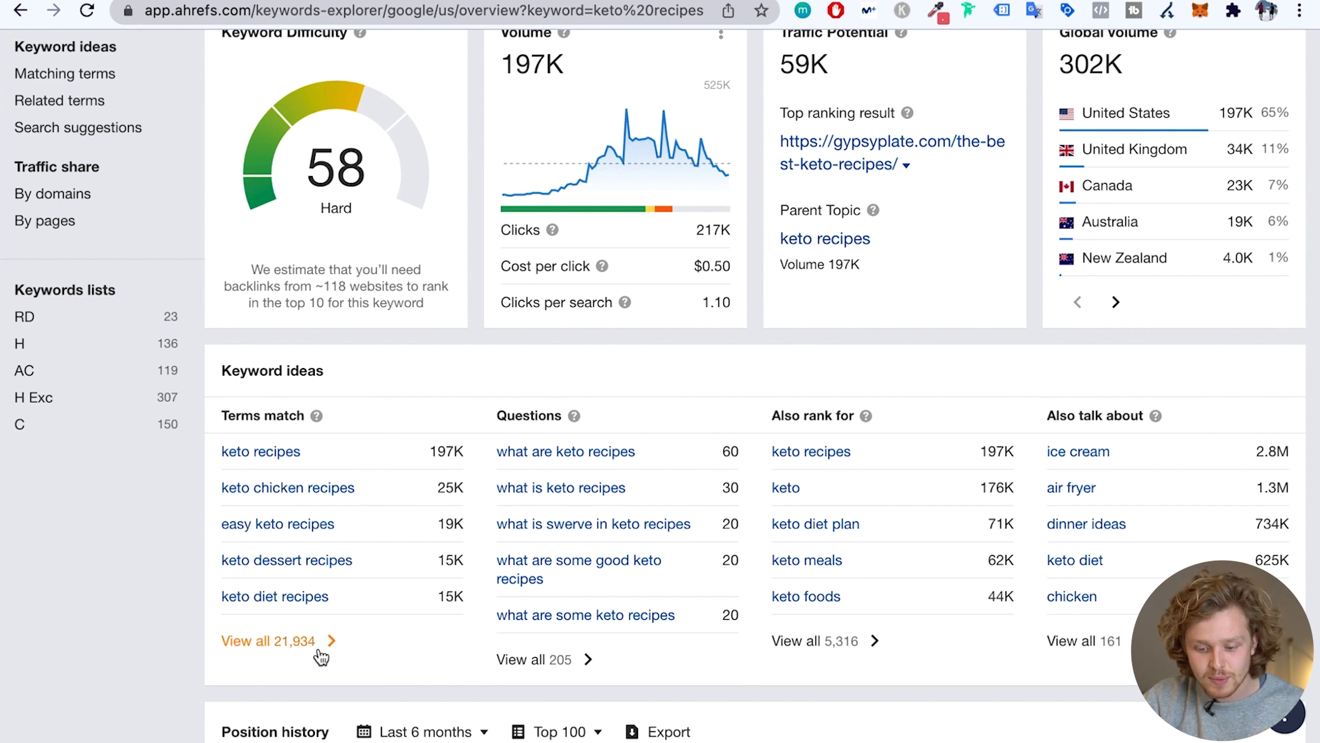
scroll(312, 664, up, 1)
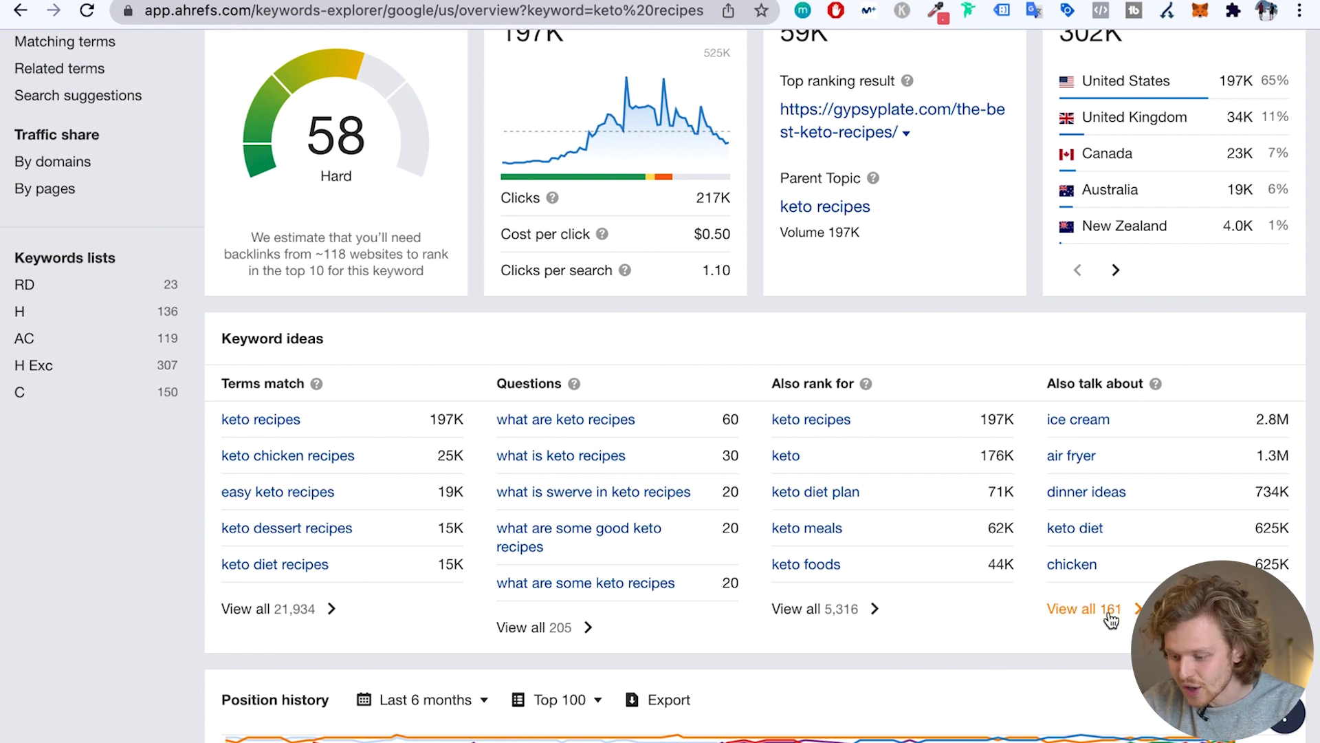
mouse_move(1158, 386)
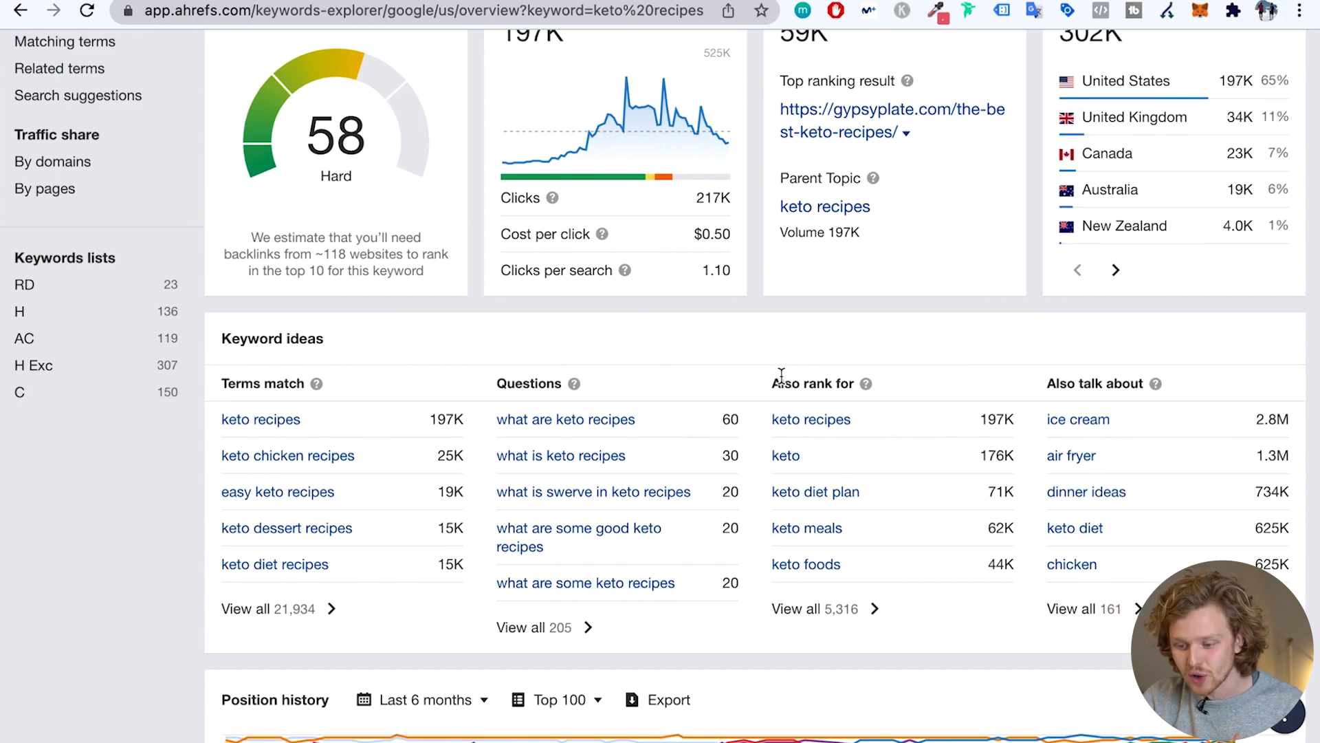
drag(824, 387, 853, 383)
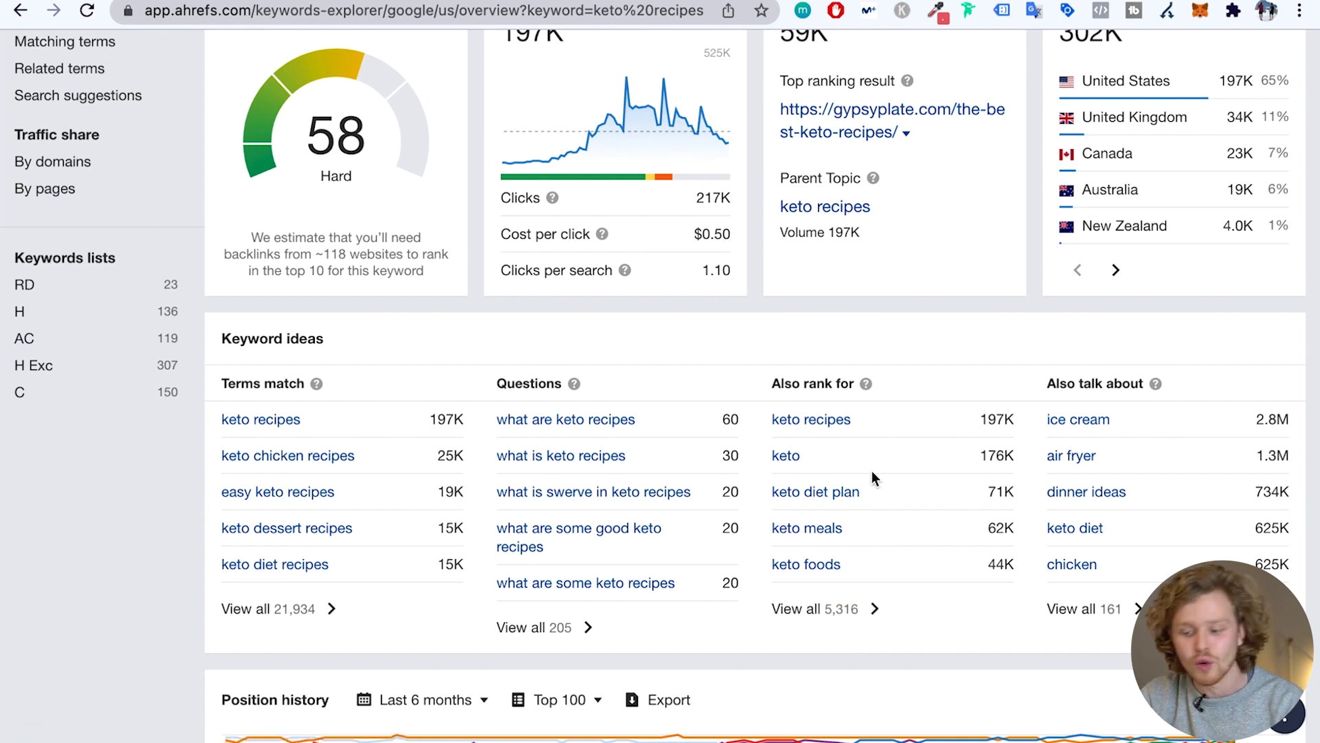
scroll(872, 472, down, 5)
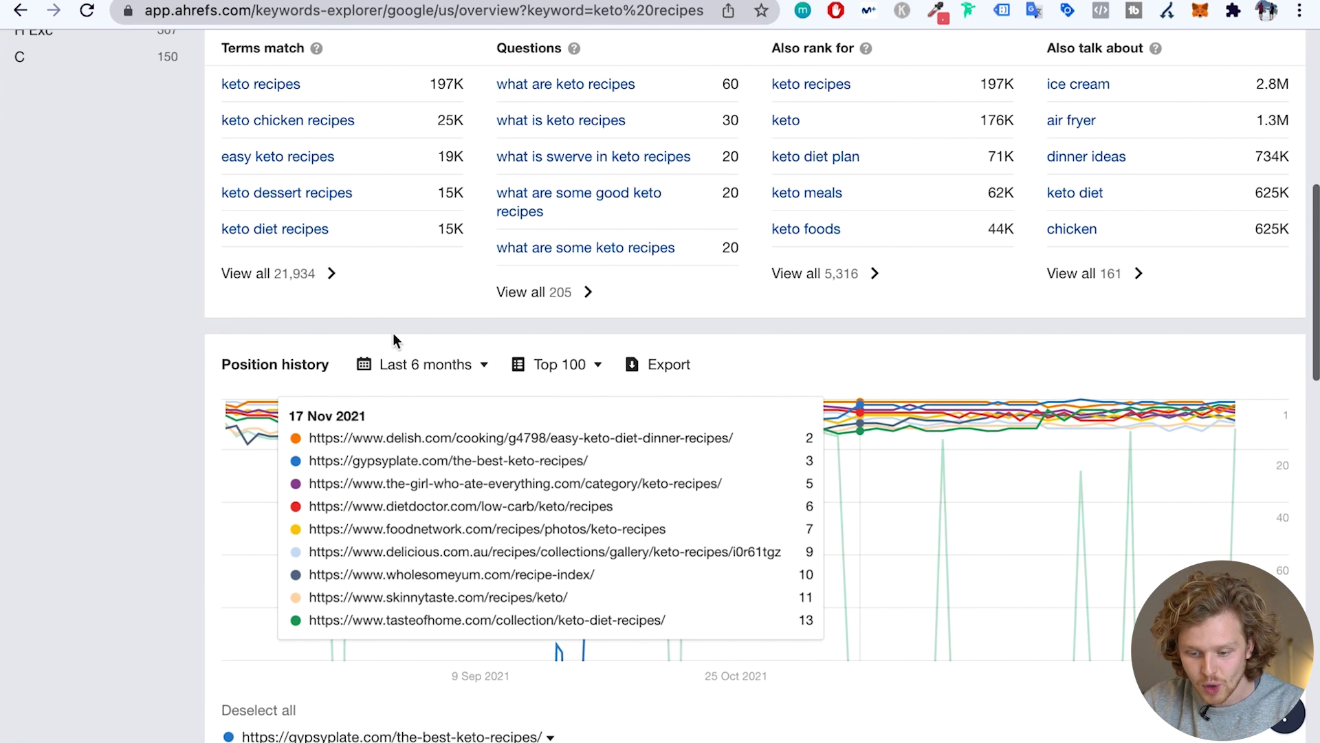
scroll(271, 405, down, 1)
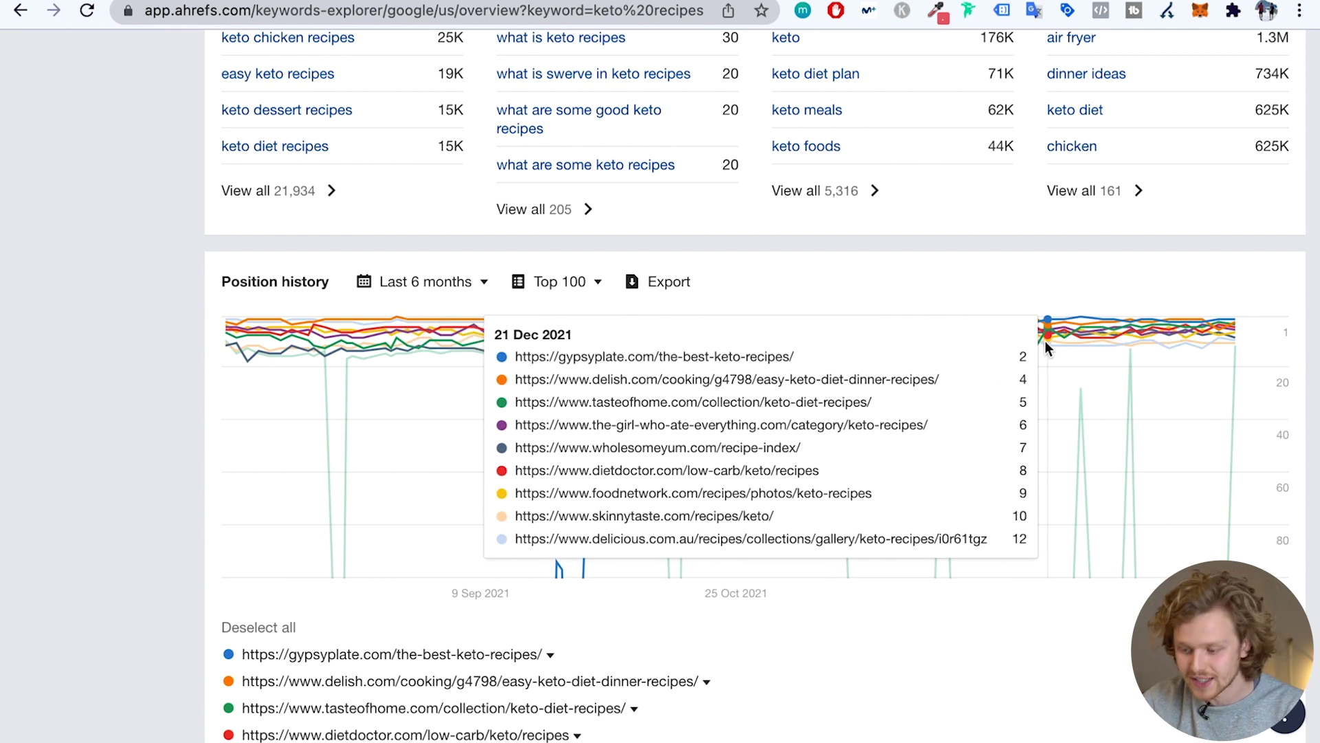
scroll(1045, 340, down, 10)
scroll(1045, 348, down, 3)
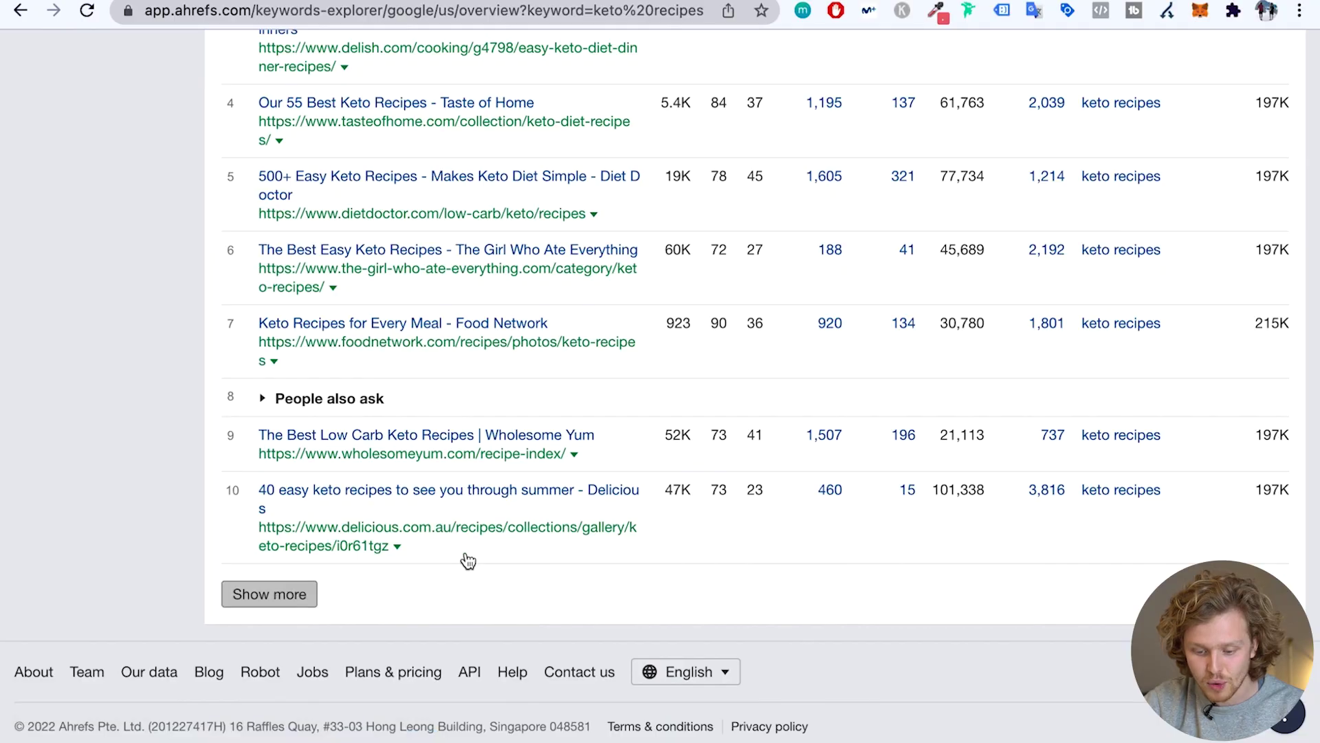
scroll(468, 561, down, 20)
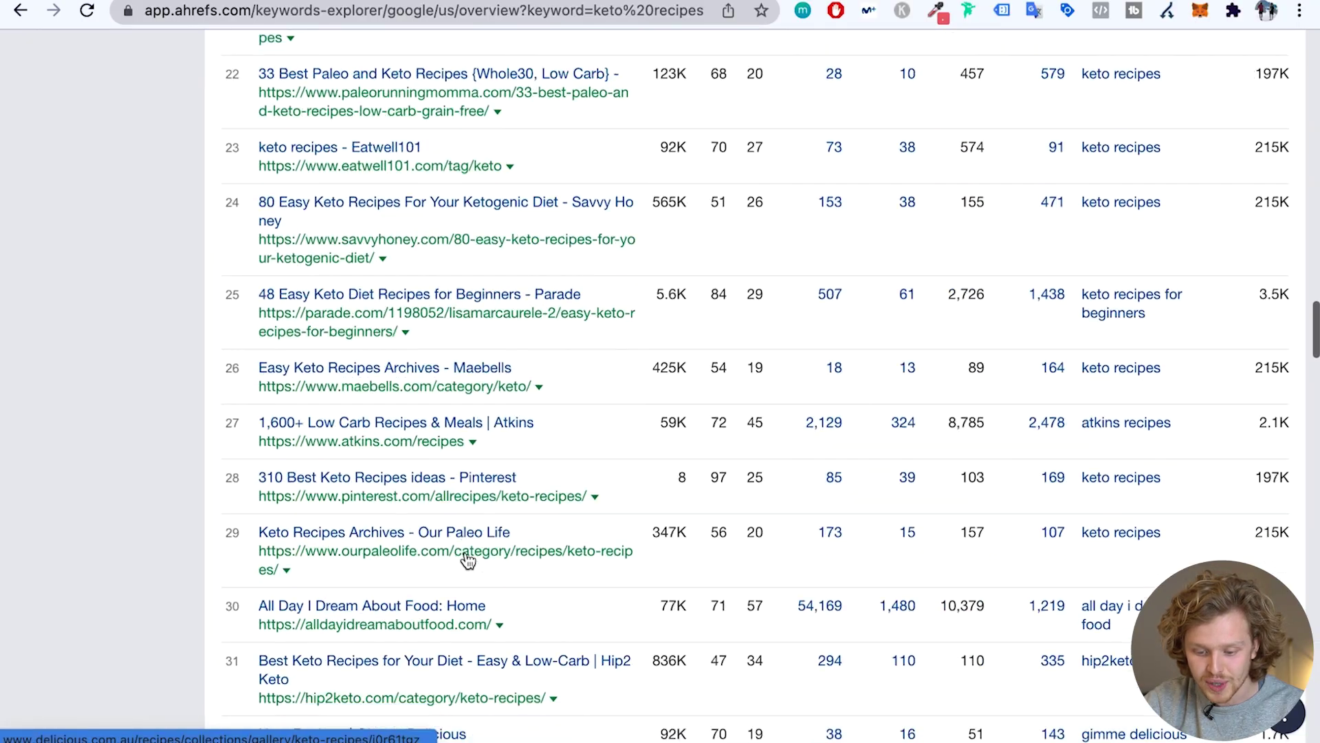
scroll(469, 561, down, 15)
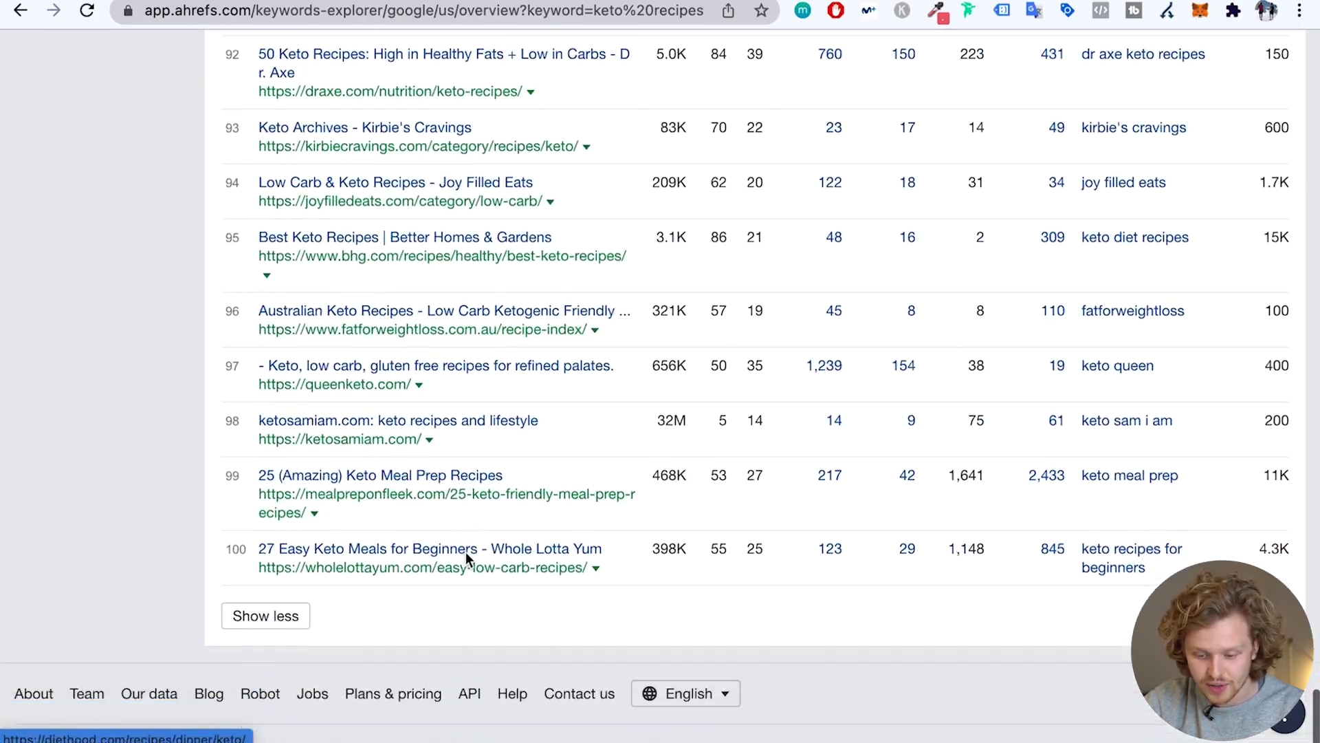
scroll(467, 561, up, 20)
scroll(467, 561, up, 20)
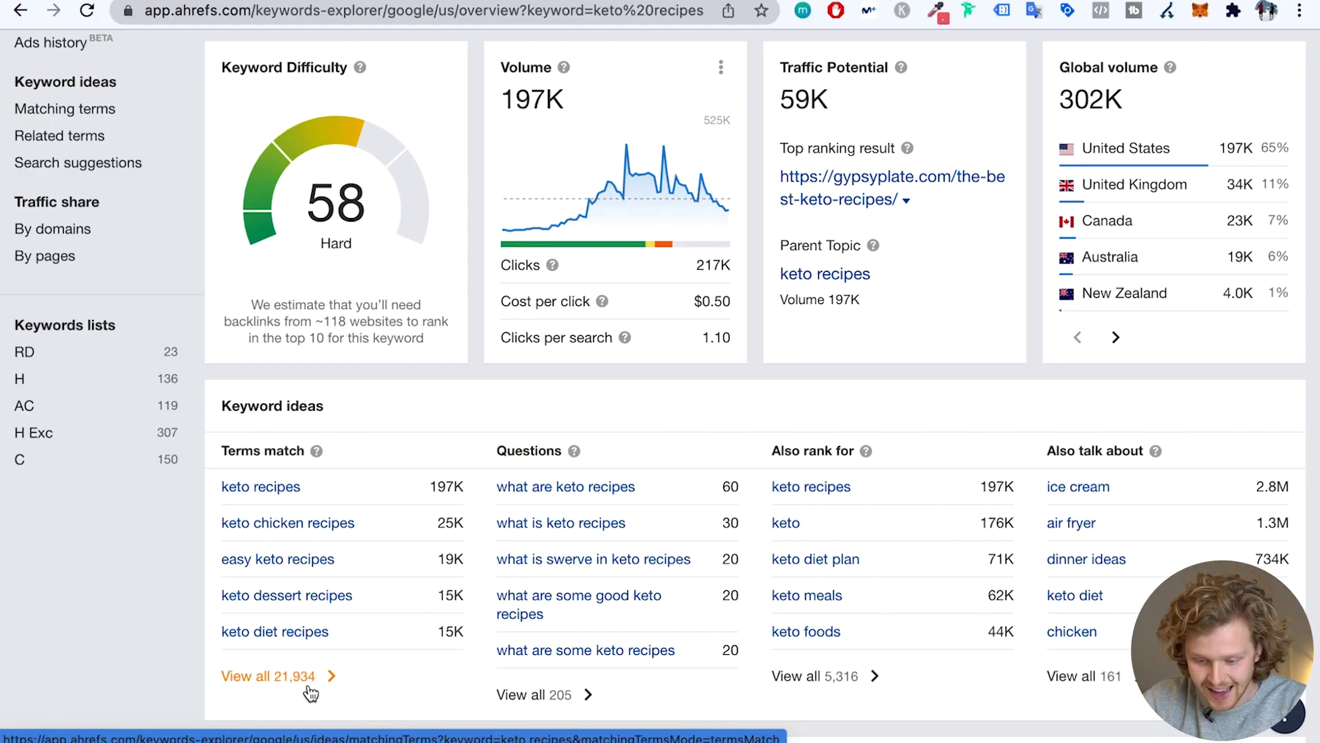
scroll(311, 693, up, 1)
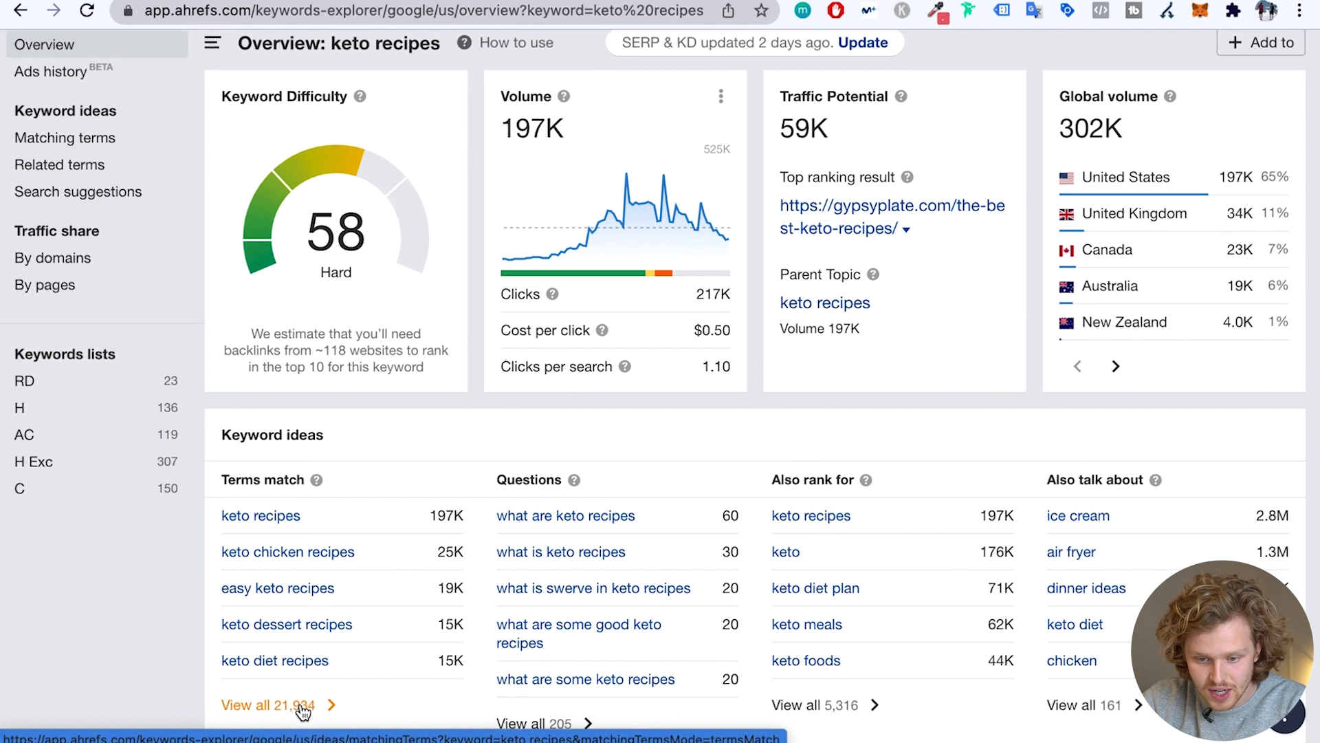
scroll(294, 705, up, 1)
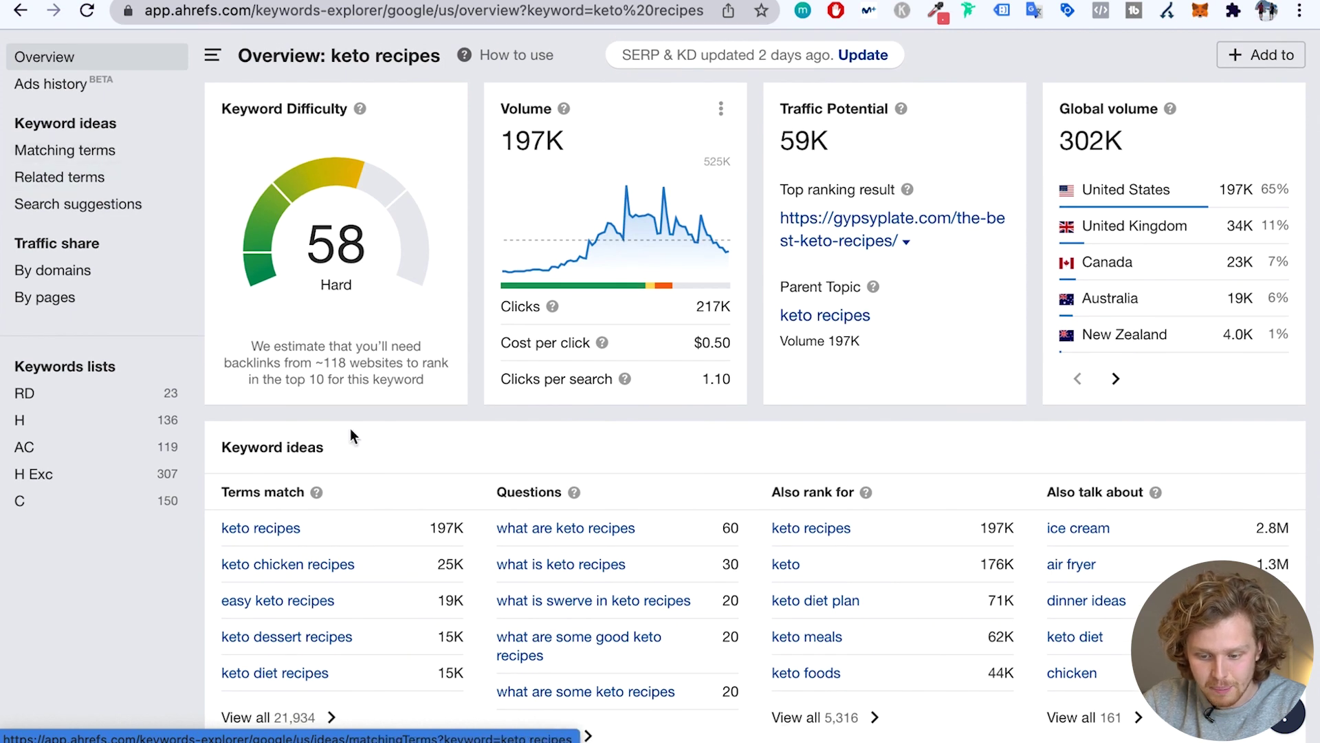
Open 'View all 21,934' under Terms match and scroll through the Matching terms keyword table.
scroll(349, 427, down, 1)
click(310, 684)
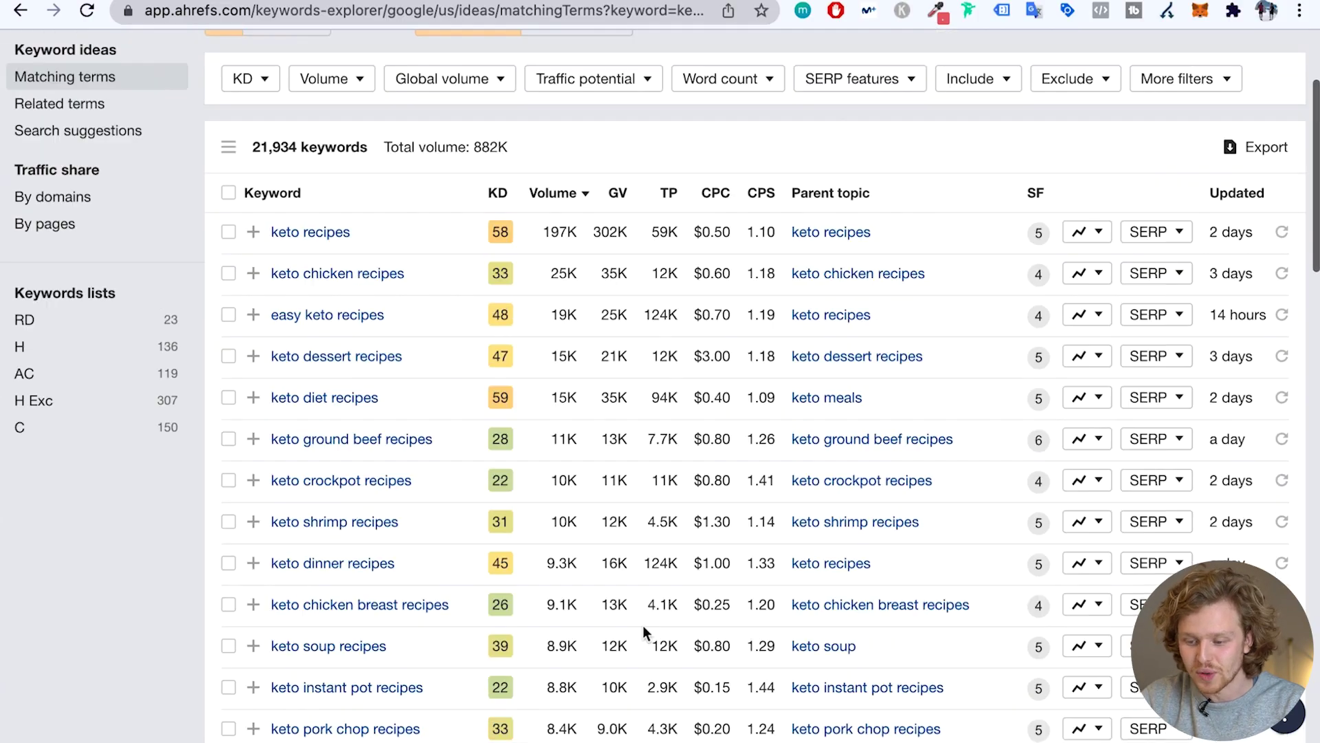
scroll(641, 619, up, 2)
scroll(641, 611, down, 4)
scroll(640, 611, down, 10)
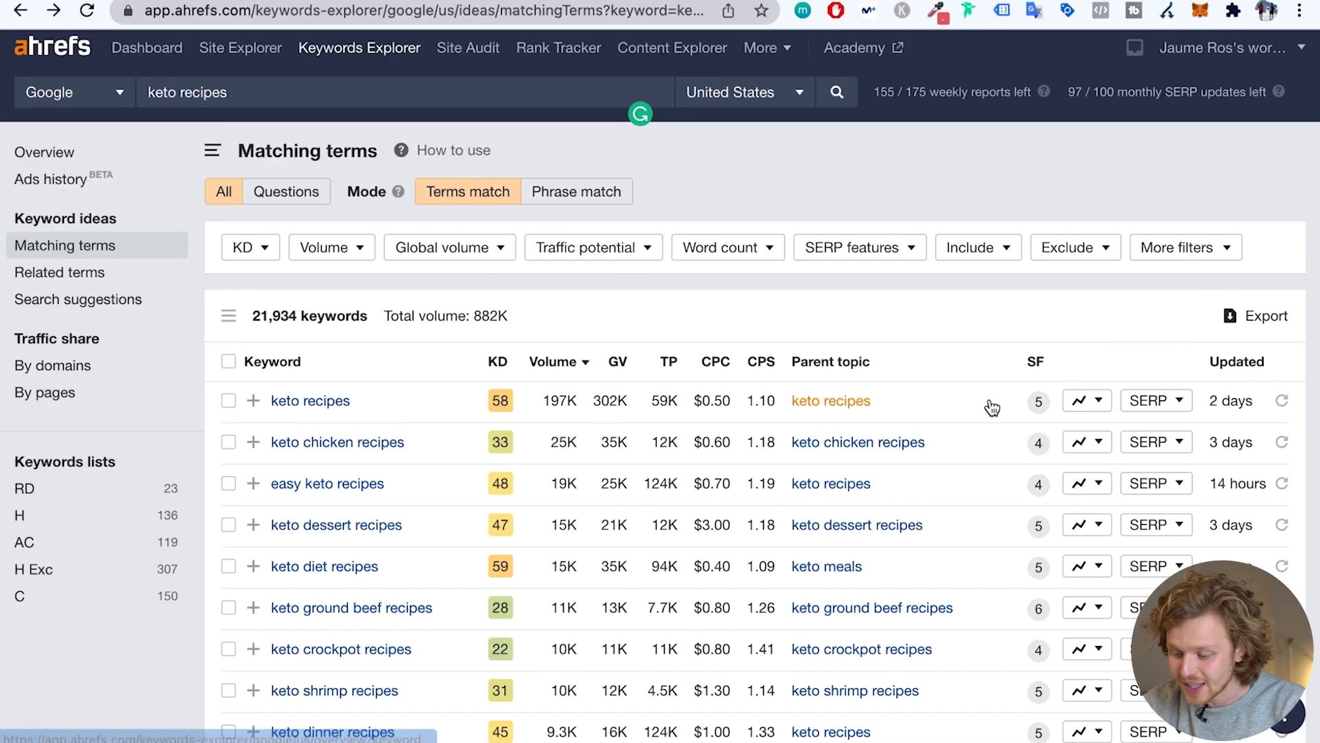
mouse_move(1037, 402)
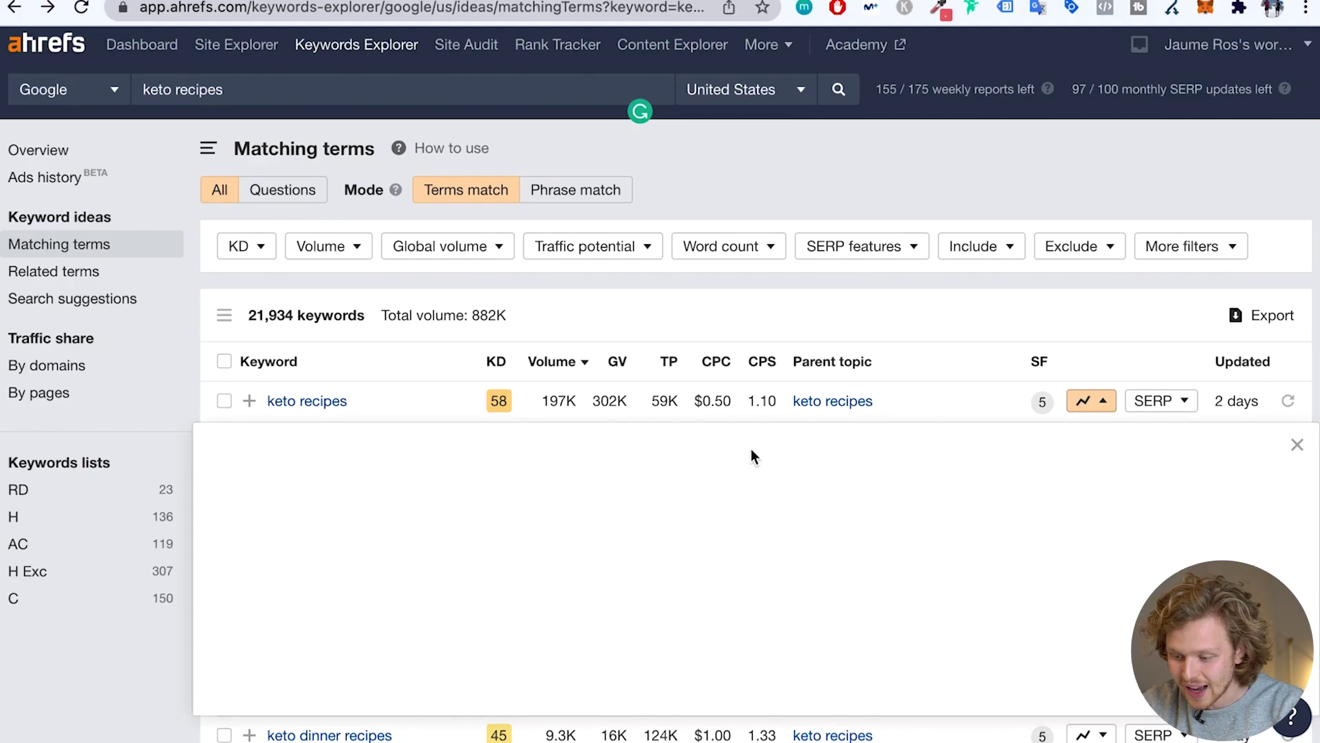
scroll(235, 541, down, 1)
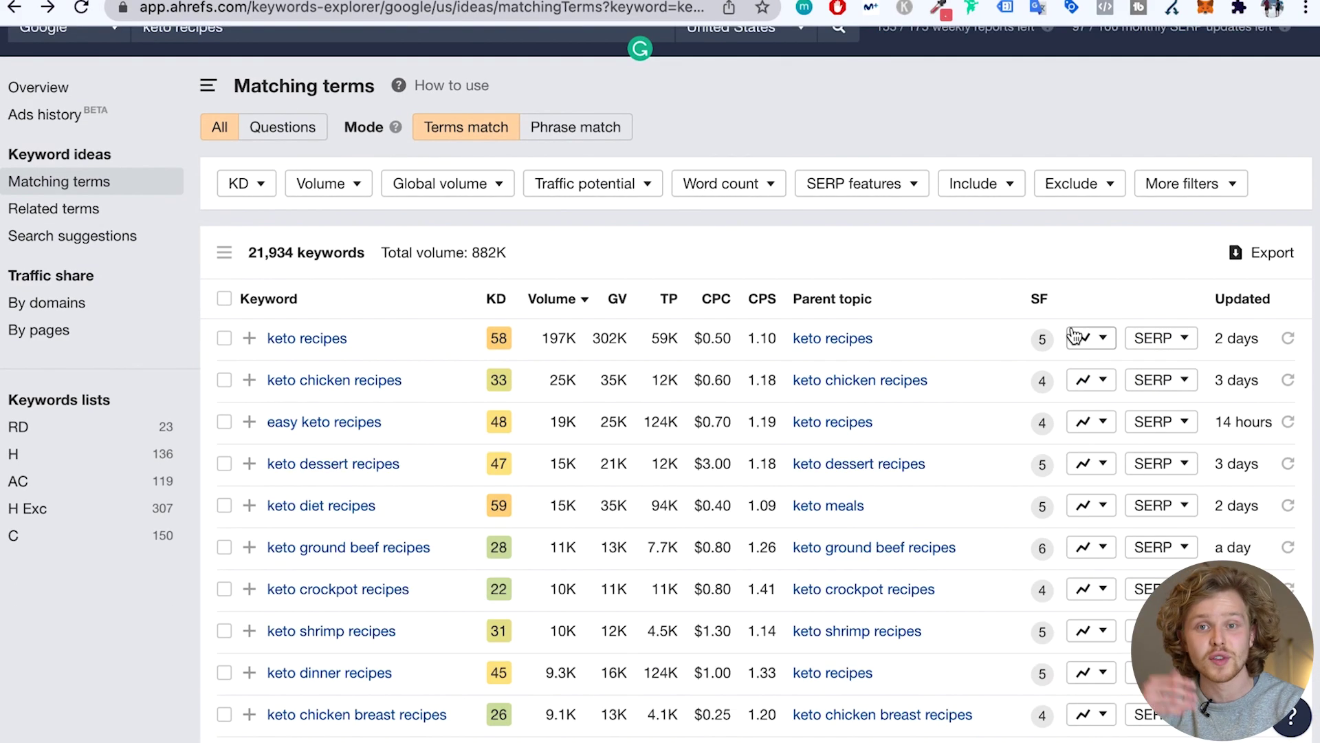
click(1184, 339)
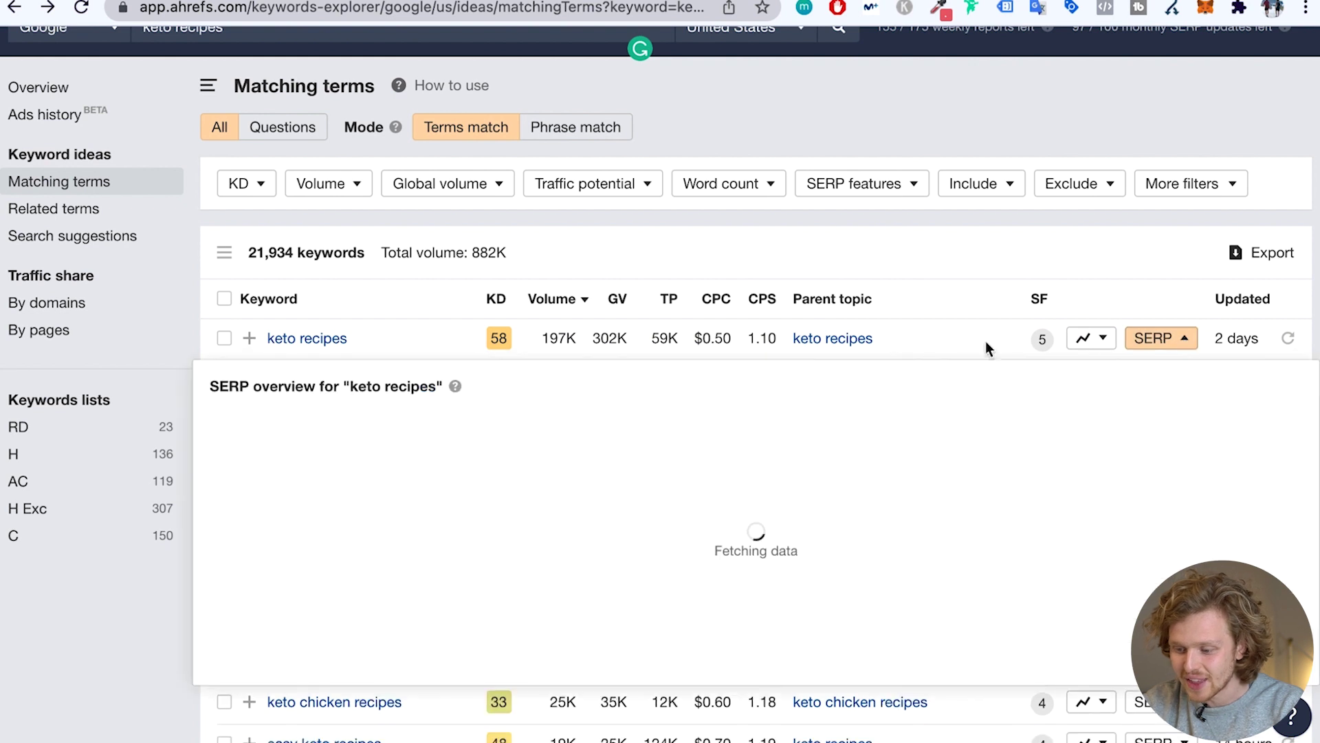
scroll(727, 399, down, 3)
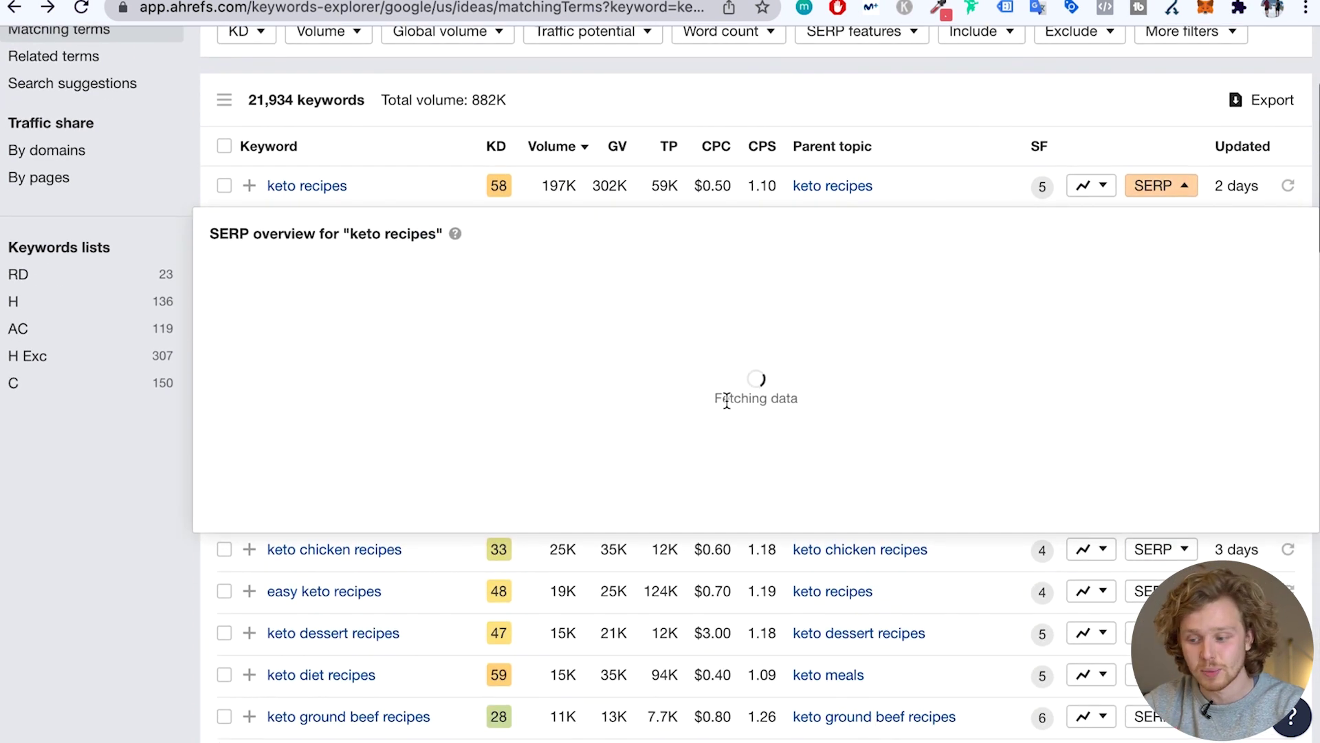
scroll(383, 696, down, 5)
scroll(384, 696, up, 1)
scroll(383, 696, down, 3)
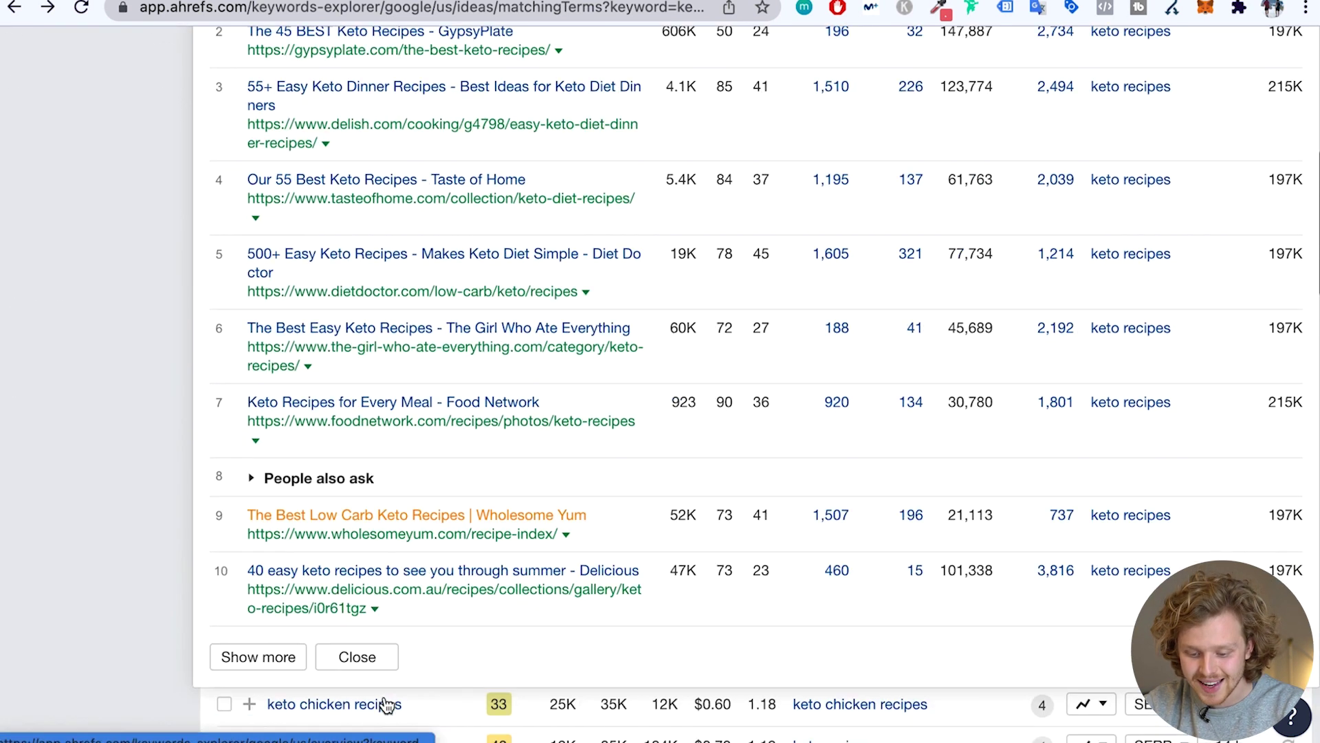
click(354, 654)
scroll(518, 426, up, 10)
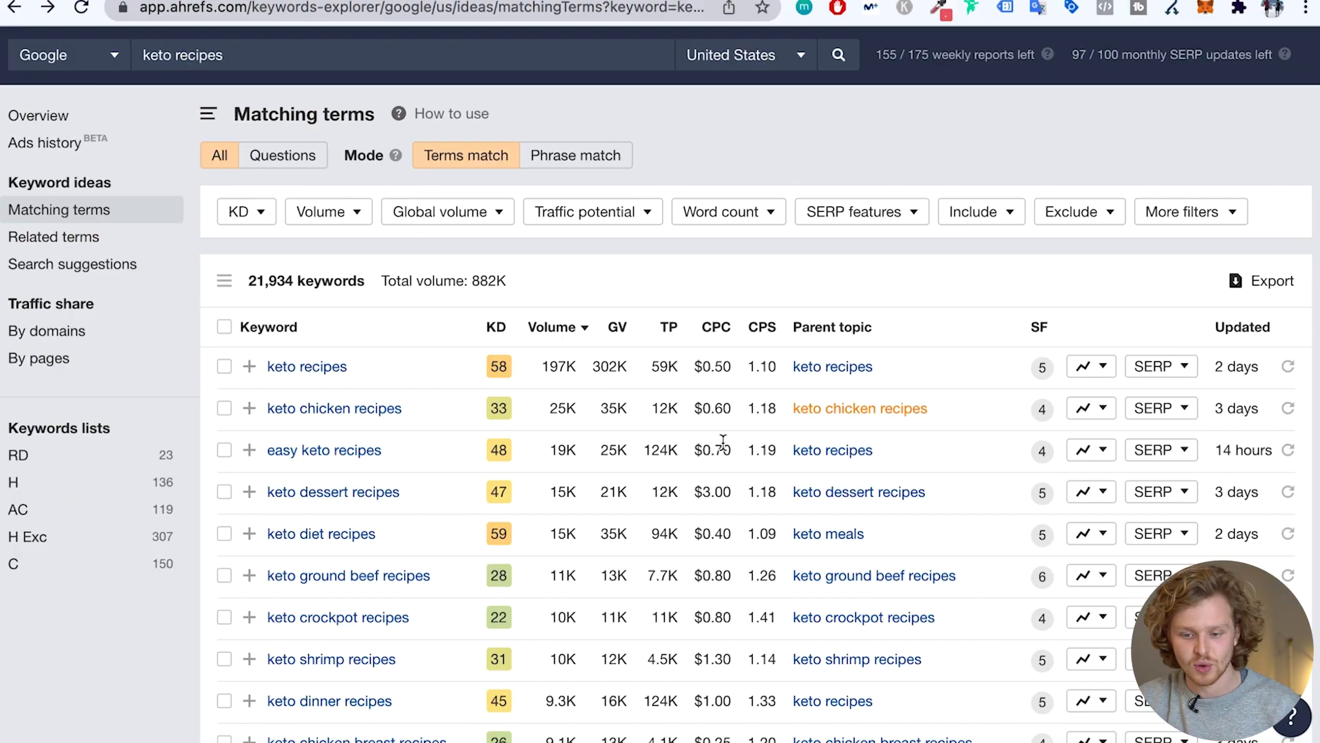
Apply a KD filter with a maximum of 10 to the matching terms.
scroll(723, 440, up, 1)
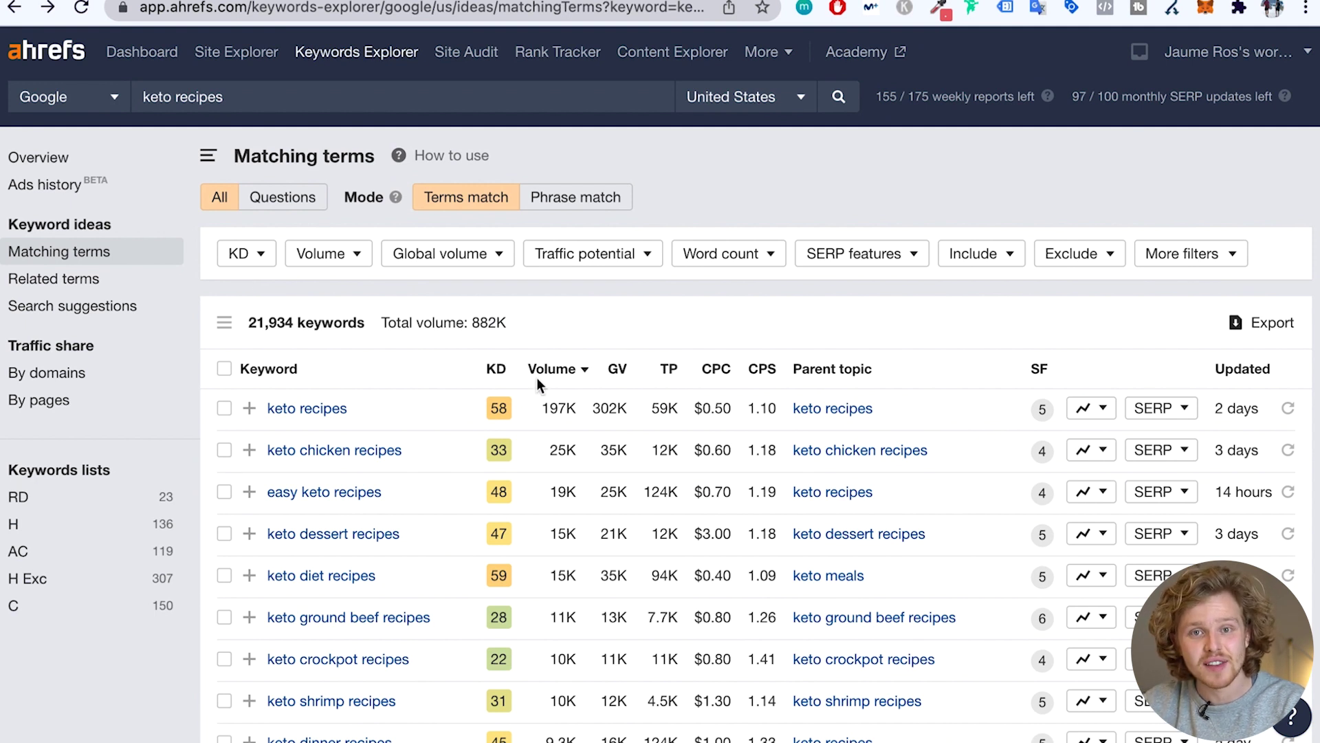
click(250, 260)
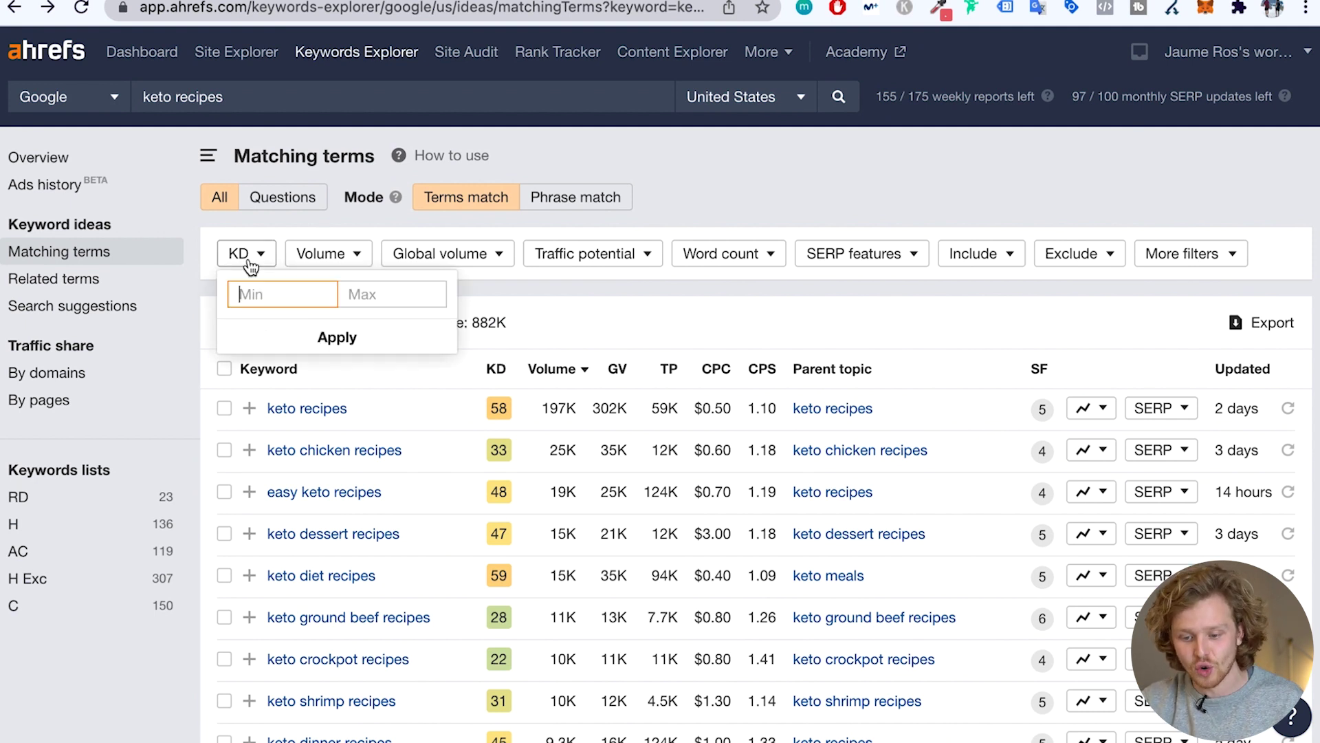
text(10)
click(380, 328)
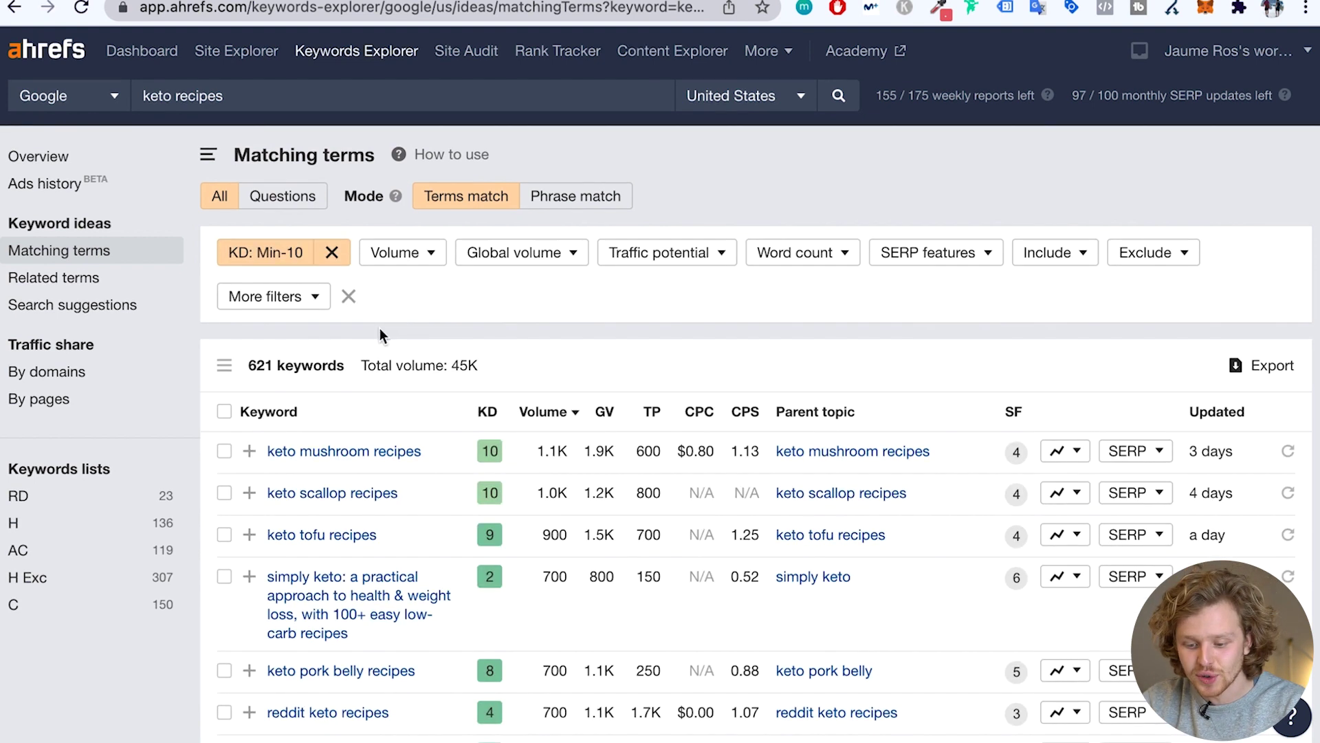
scroll(379, 328, down, 1)
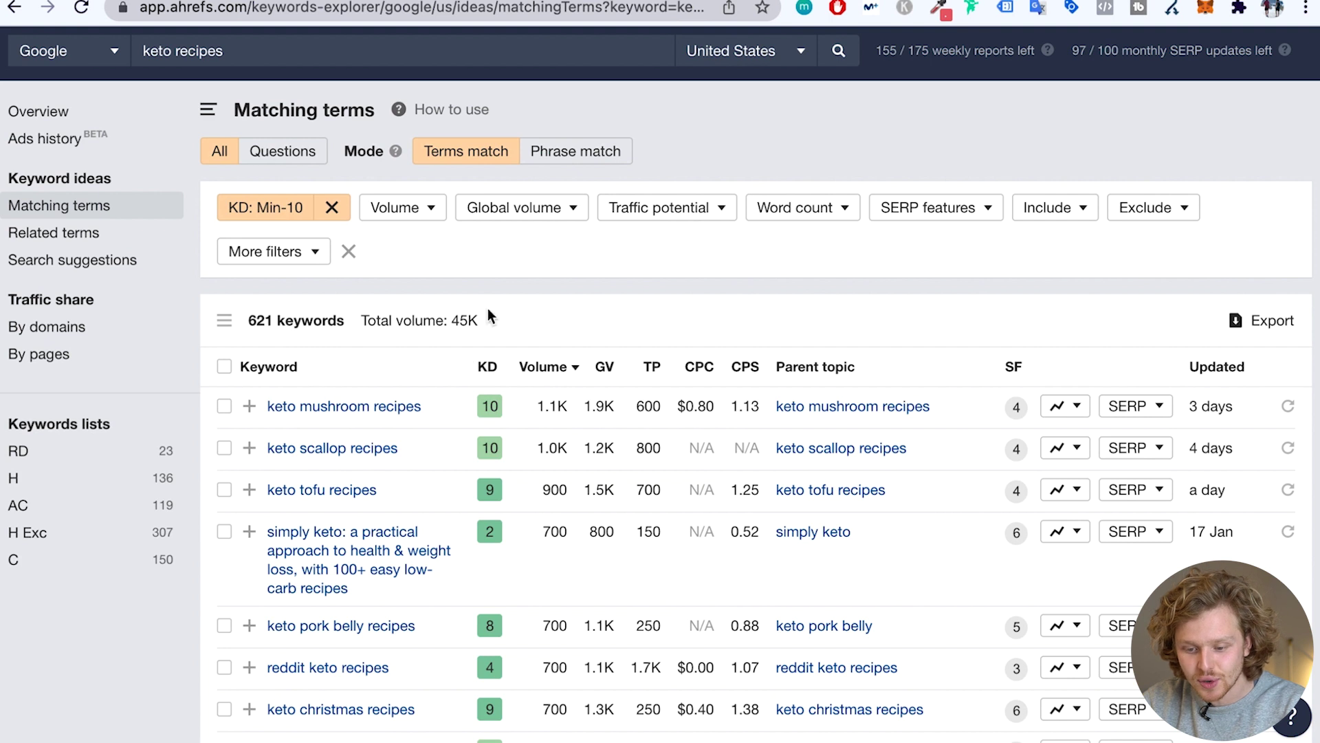
Remove the KD filter to check the 21,934 total, then re-apply KD max 10 for 621 keywords.
click(332, 208)
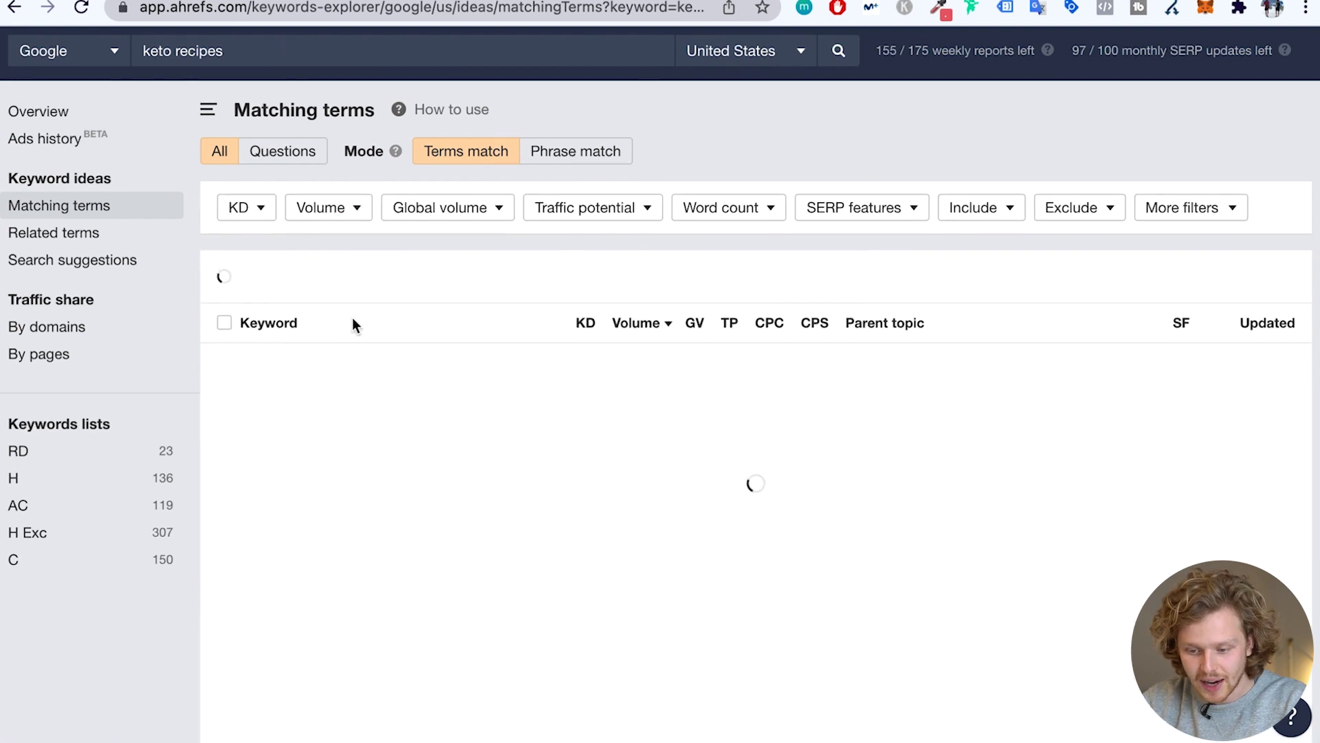
drag(247, 277, 330, 281)
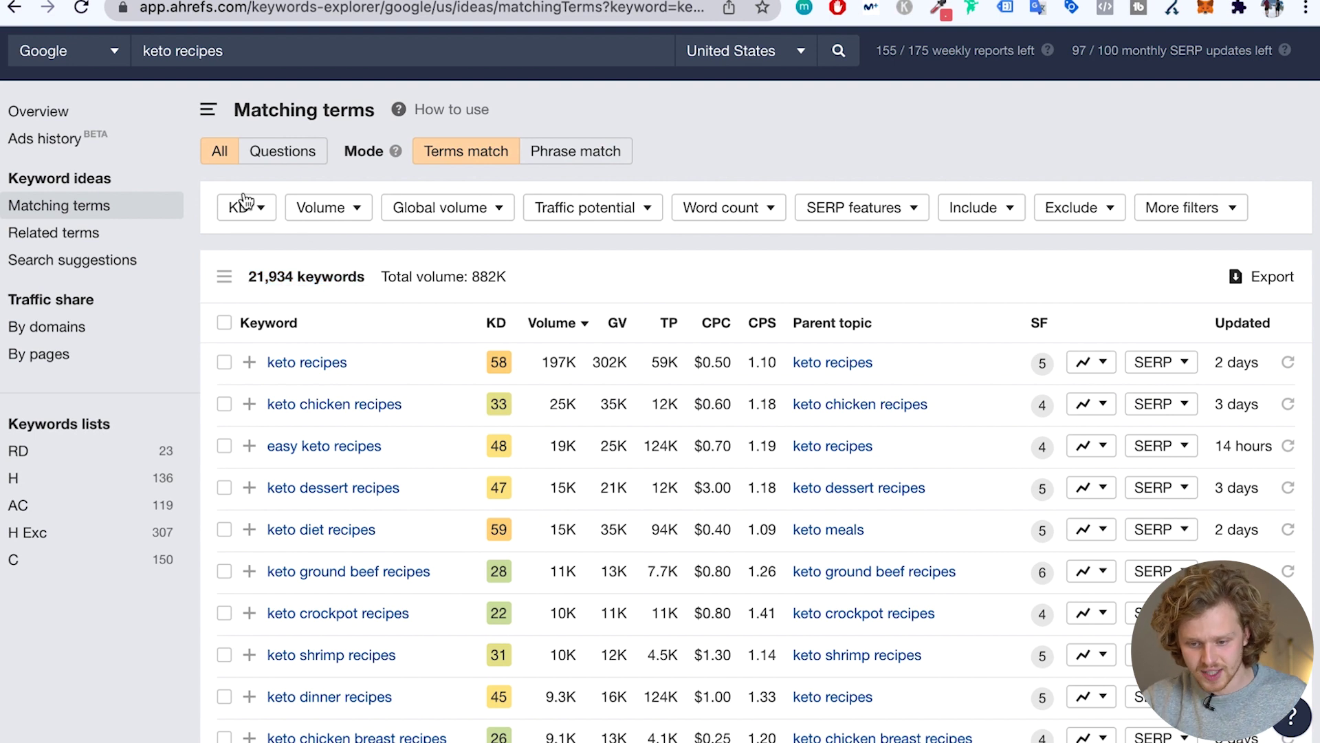
click(248, 206)
click(356, 297)
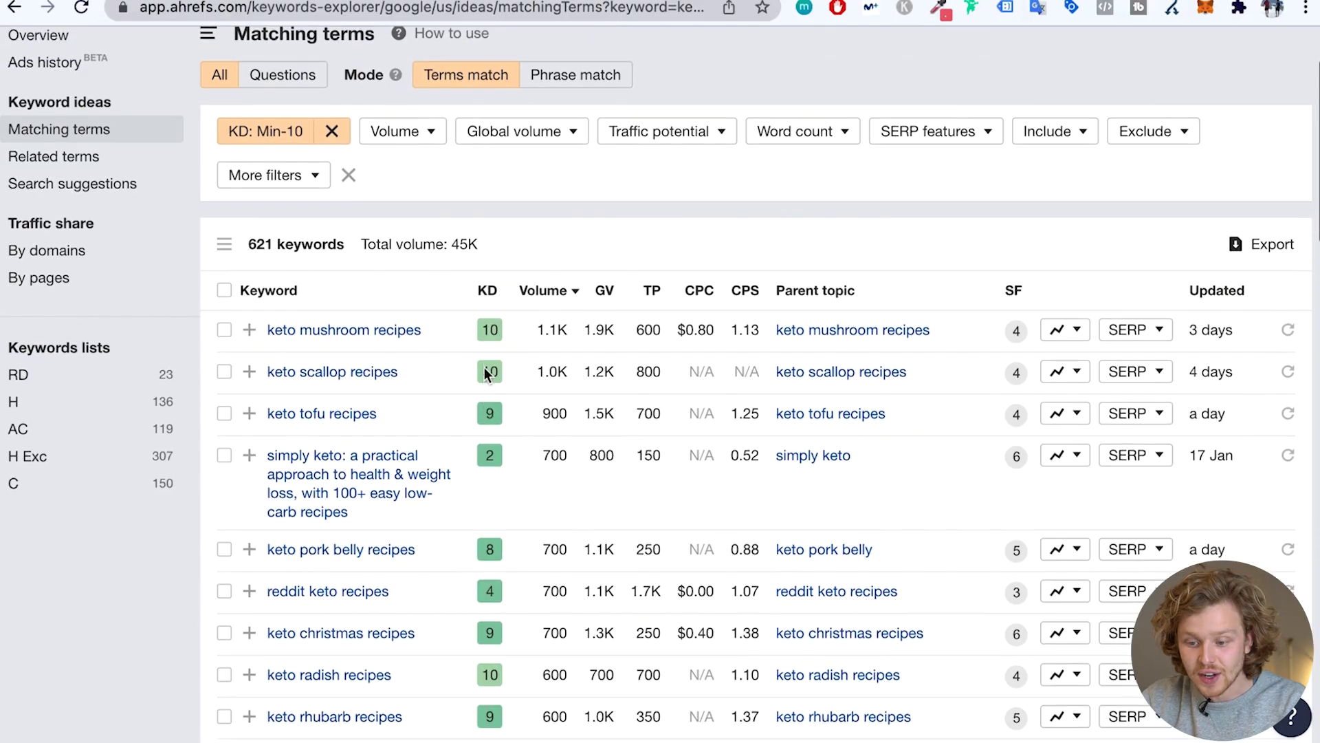
Add a minimum Volume filter of 100, leaving 112 keywords totalling 25K volume.
scroll(453, 275, up, 1)
click(413, 146)
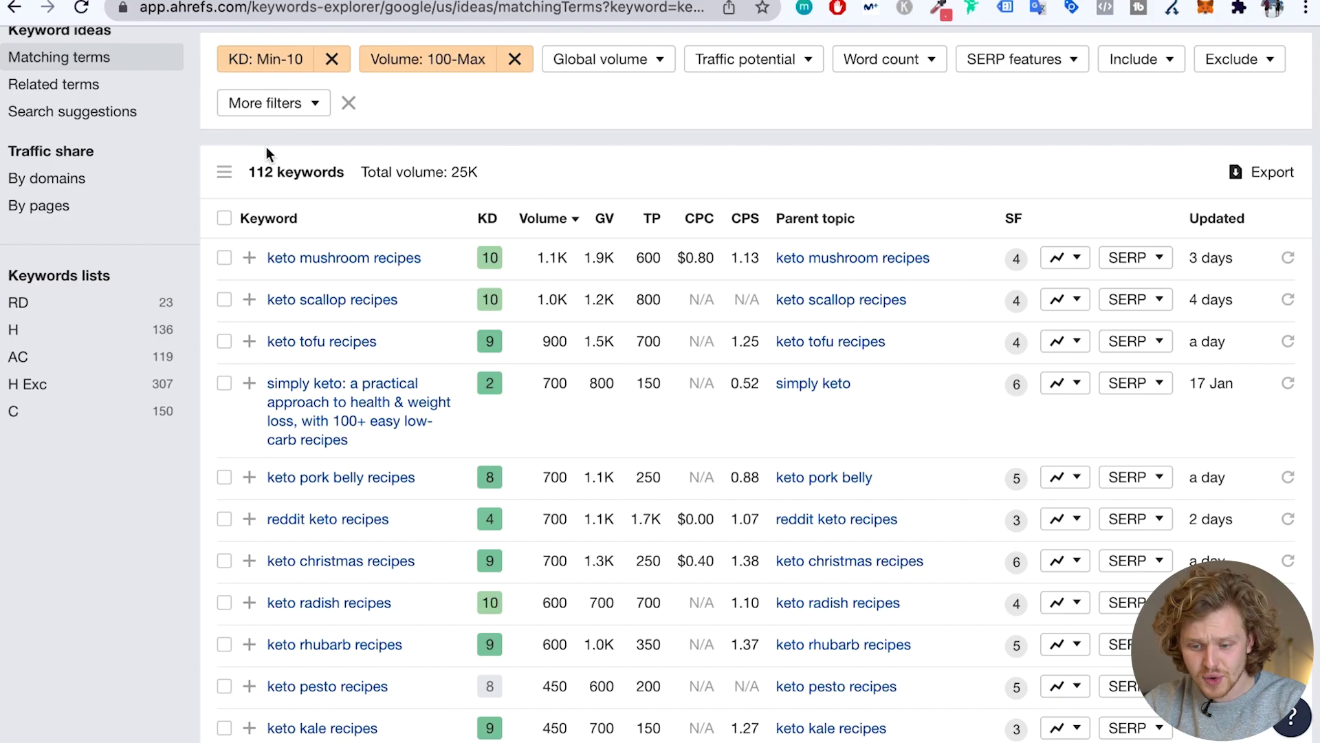
drag(349, 191, 457, 170)
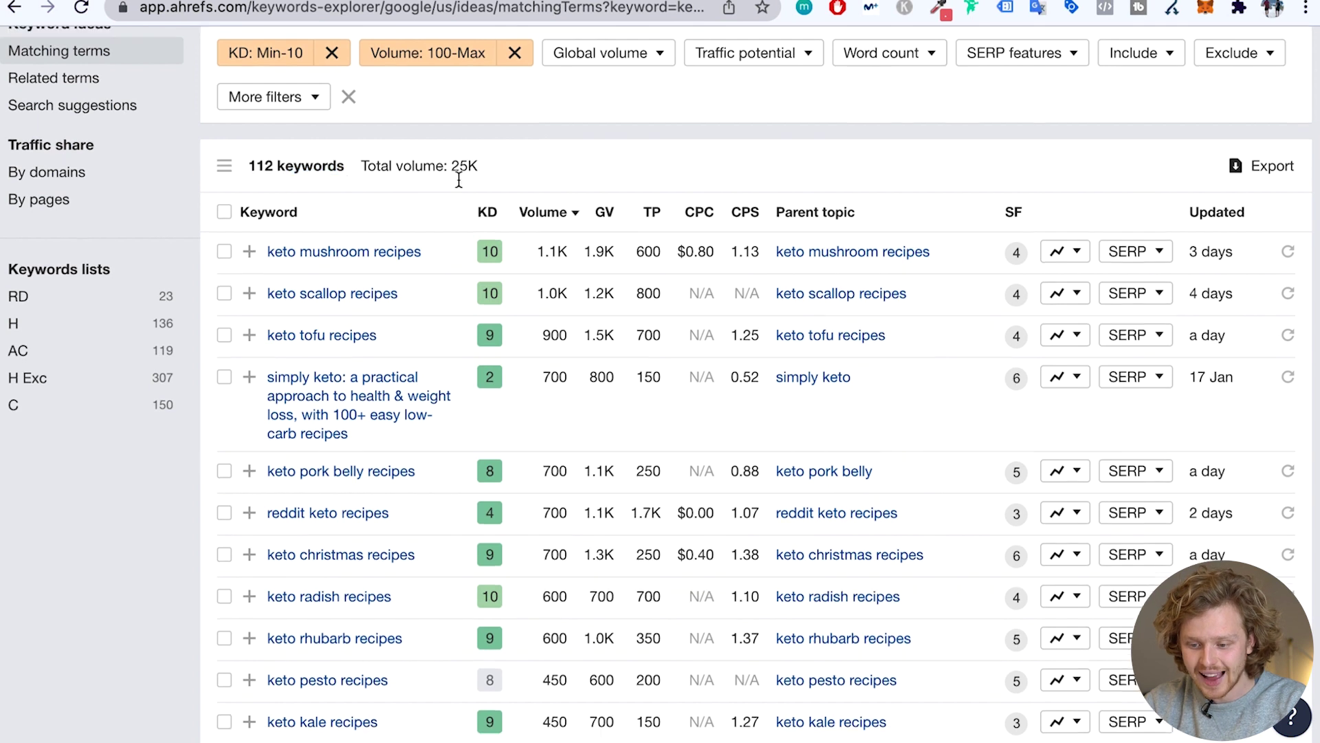
scroll(472, 241, down, 2)
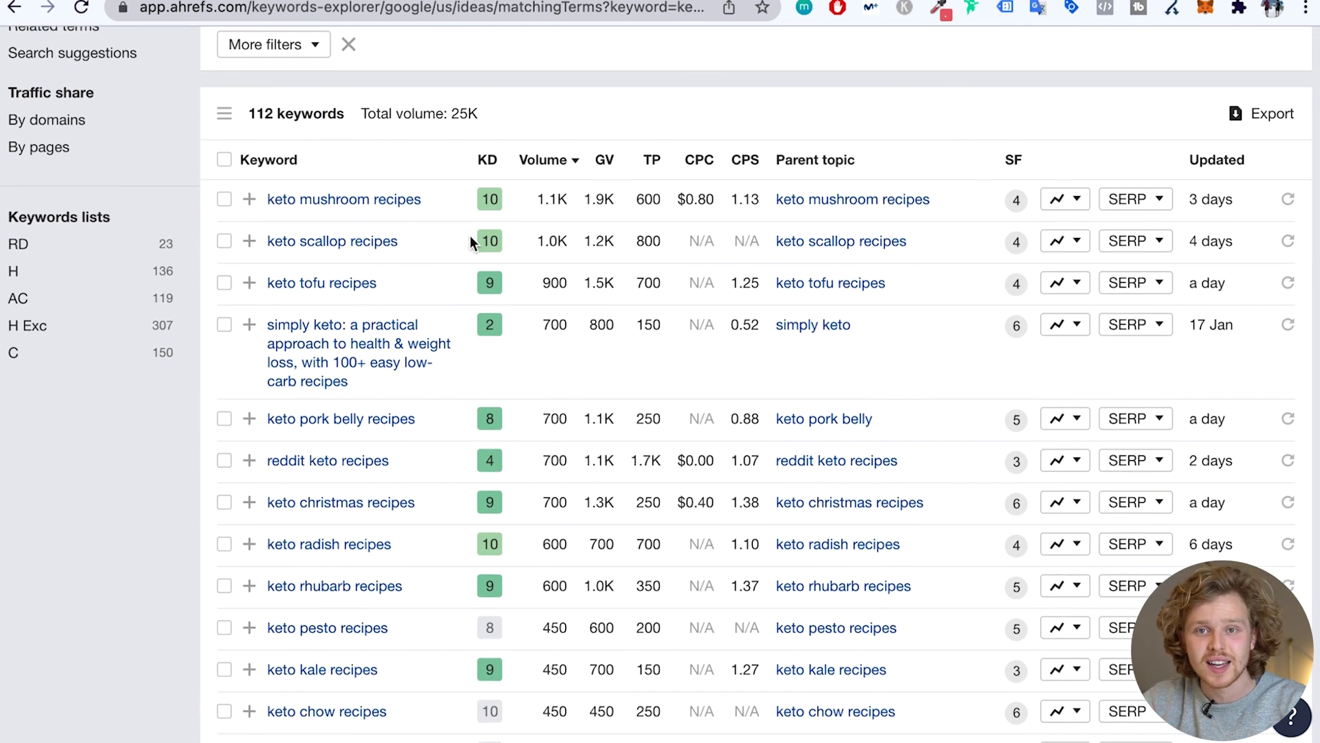